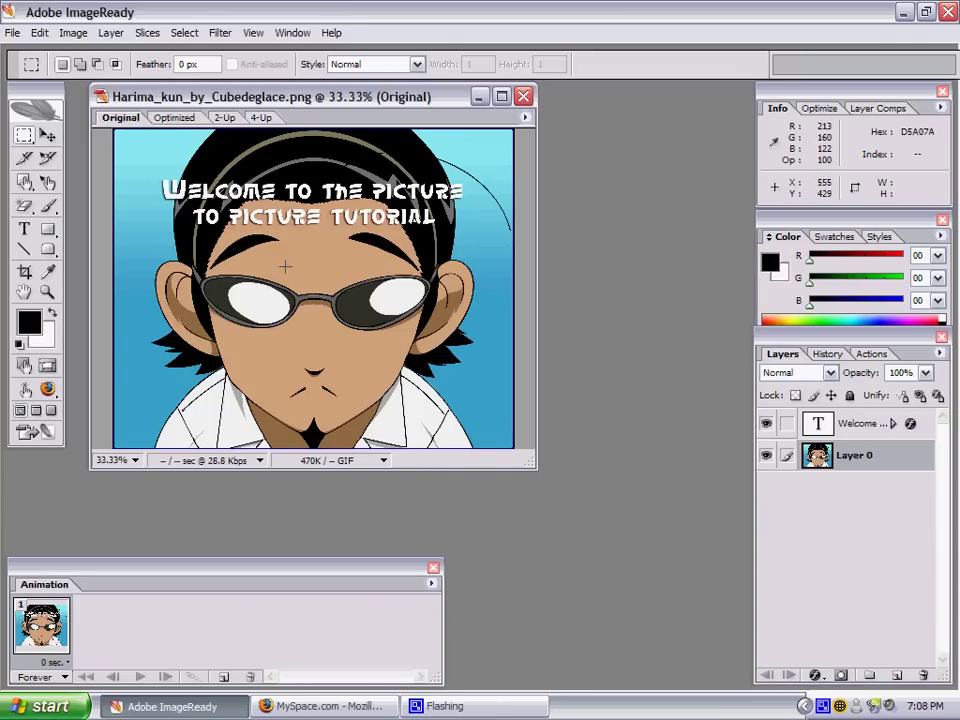
# Switch from Firefox back to ImageReady and nudge the Harima image window slightly
pyautogui.click(285, 706)
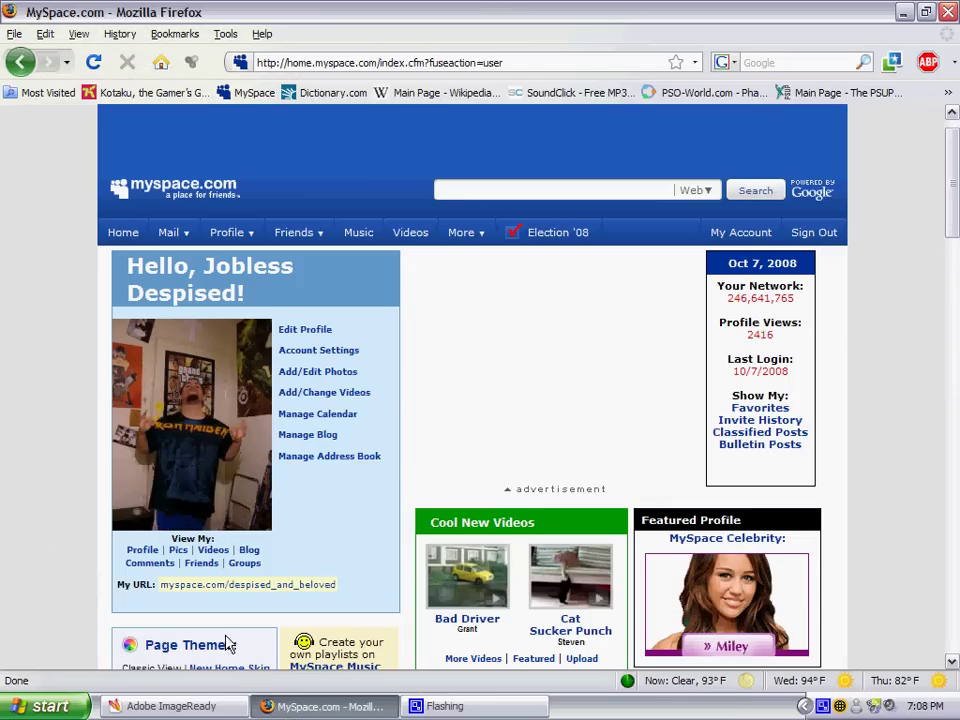
pyautogui.click(170, 706)
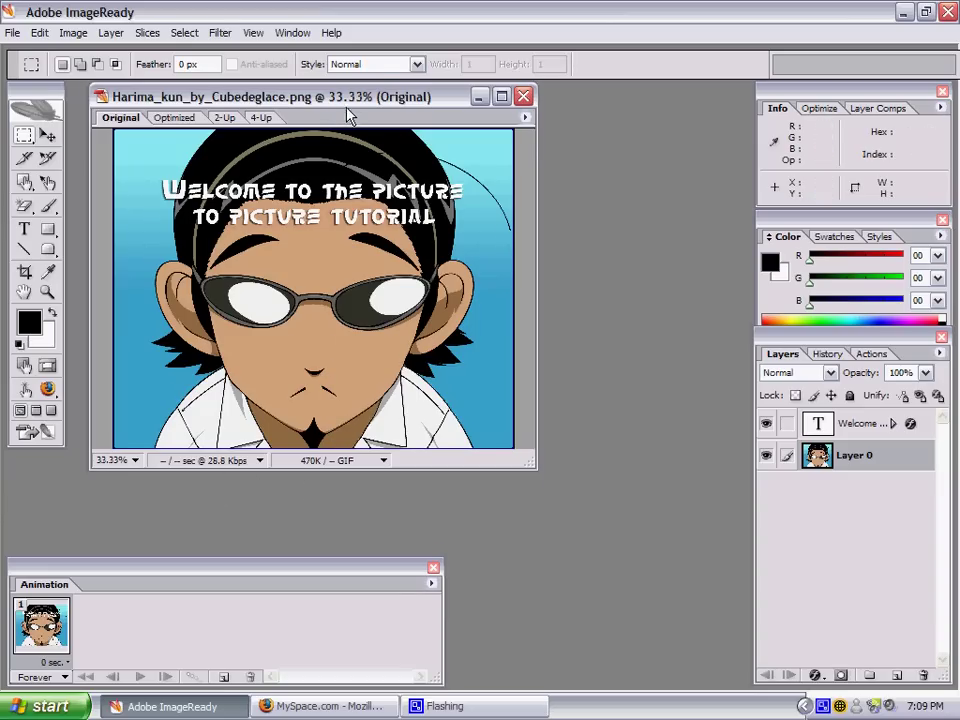
pyautogui.moveTo(347, 108); pyautogui.dragTo(340, 116)
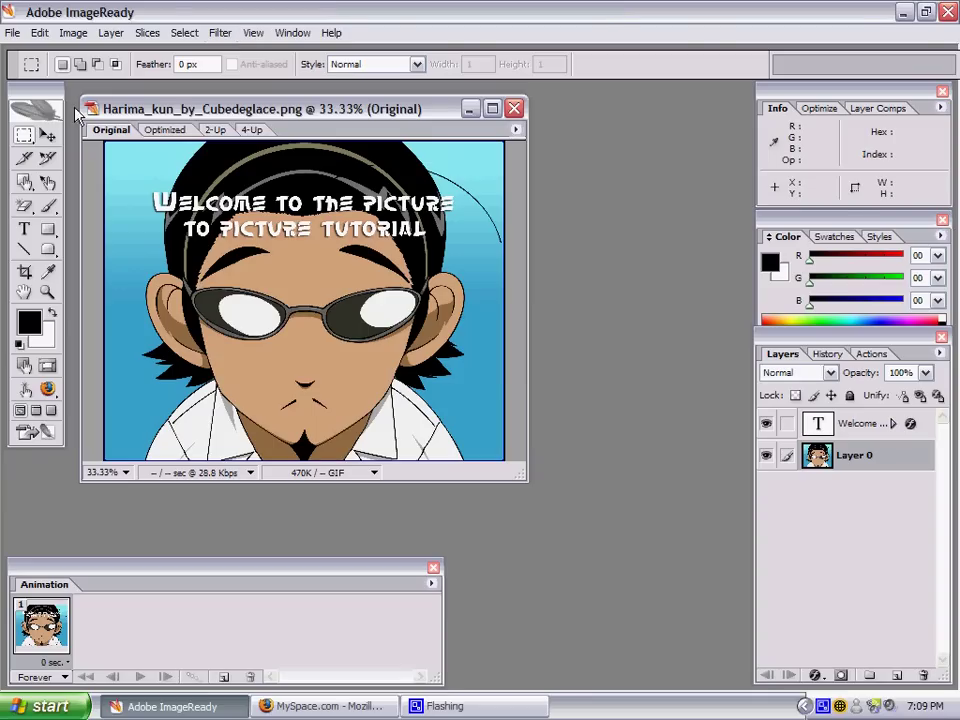
# Open the My Pictures folder from the Windows Start menu
pyautogui.click(45, 706)
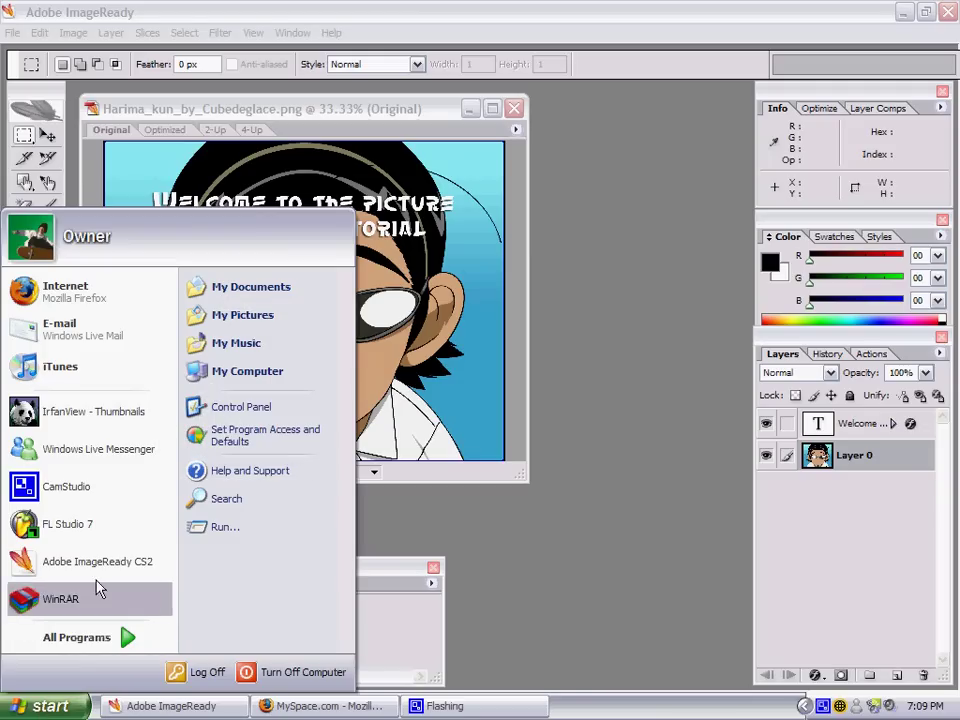
pyautogui.click(156, 705)
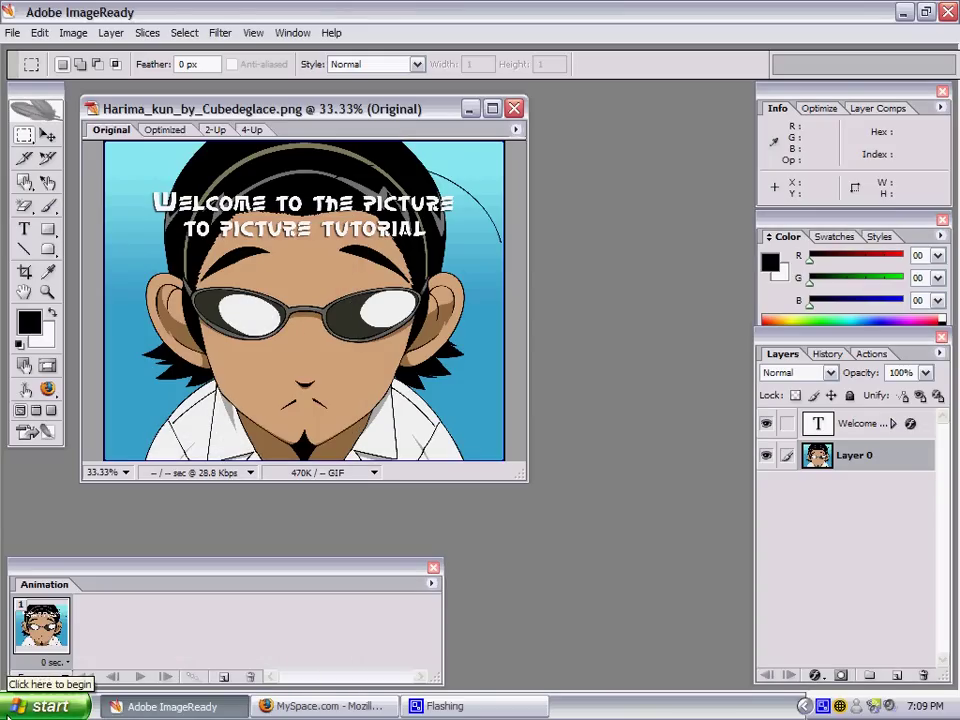
pyautogui.click(45, 706)
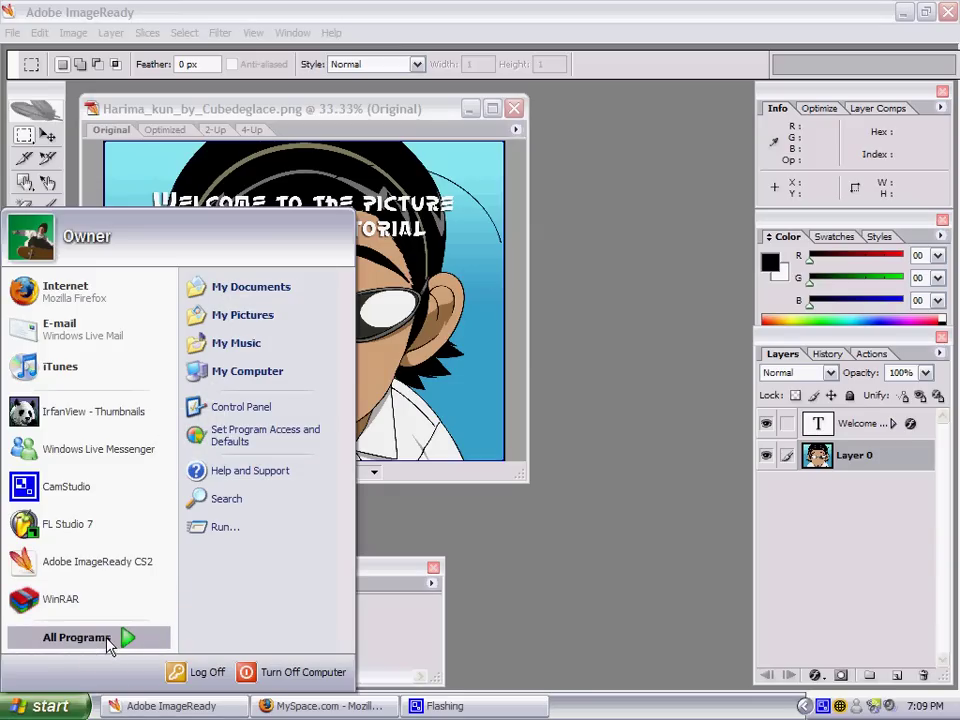
pyautogui.moveTo(110, 645)
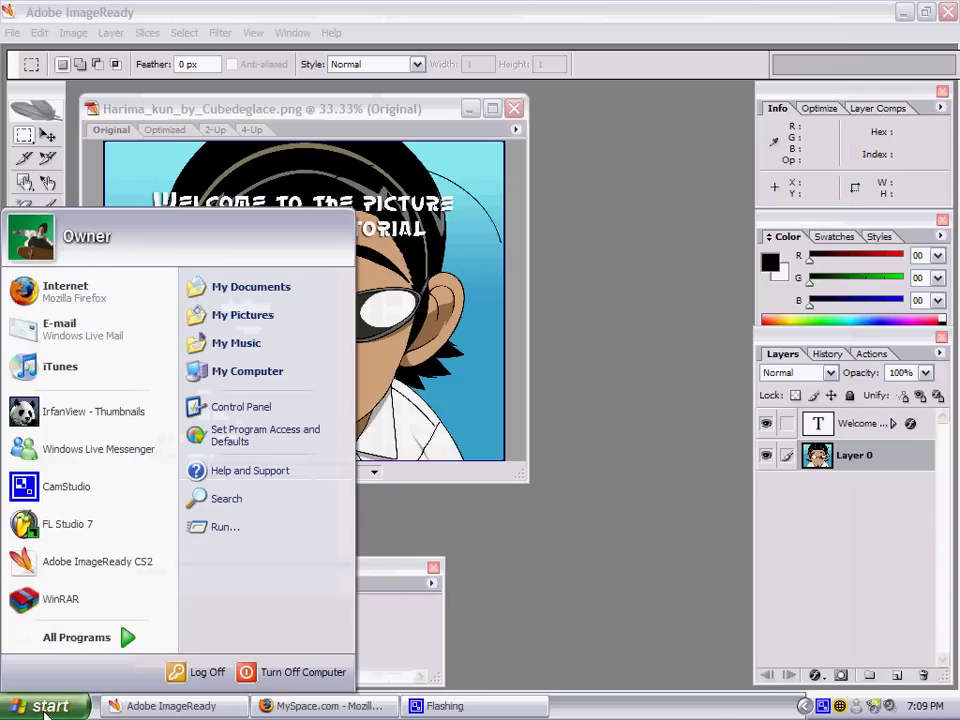
pyautogui.click(238, 318)
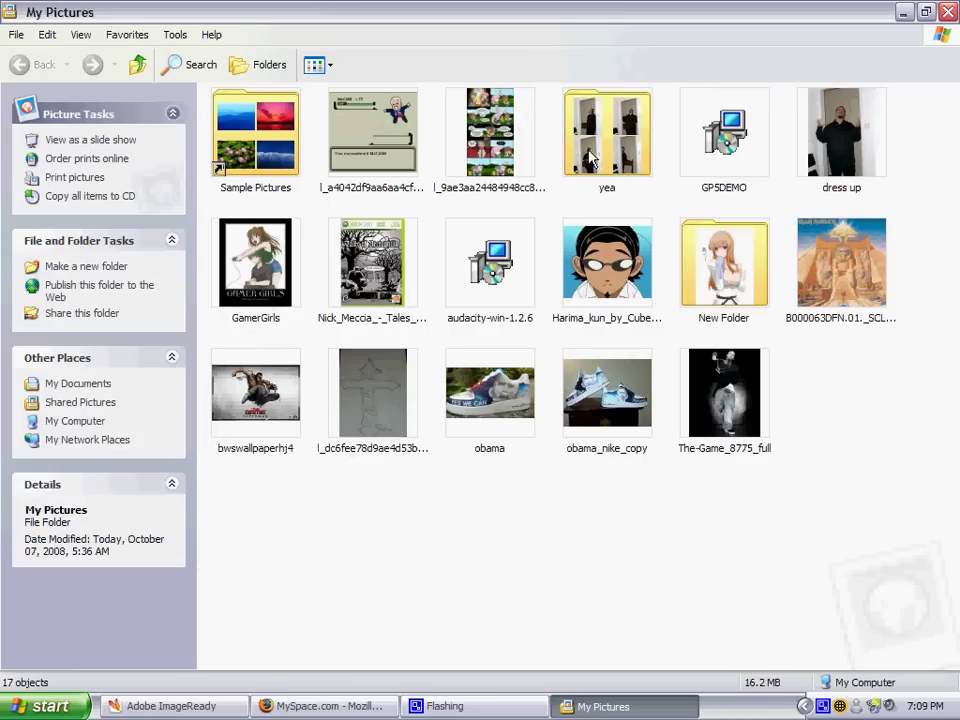
pyautogui.doubleClick(600, 158)
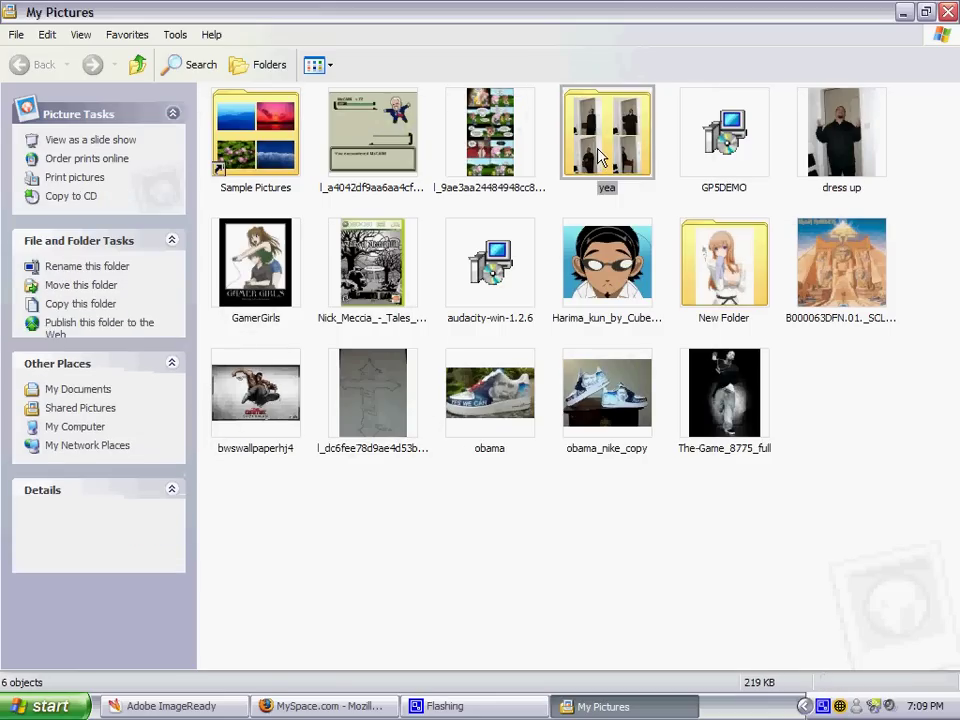
pyautogui.click(407, 572)
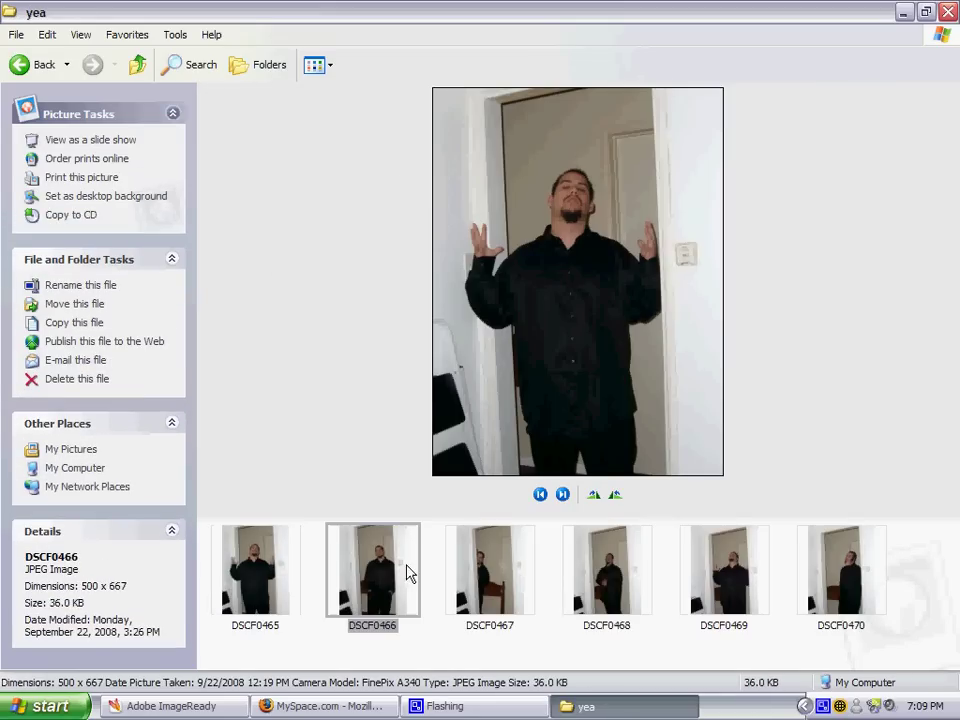
pyautogui.click(508, 572)
pyautogui.click(645, 545)
pyautogui.click(740, 555)
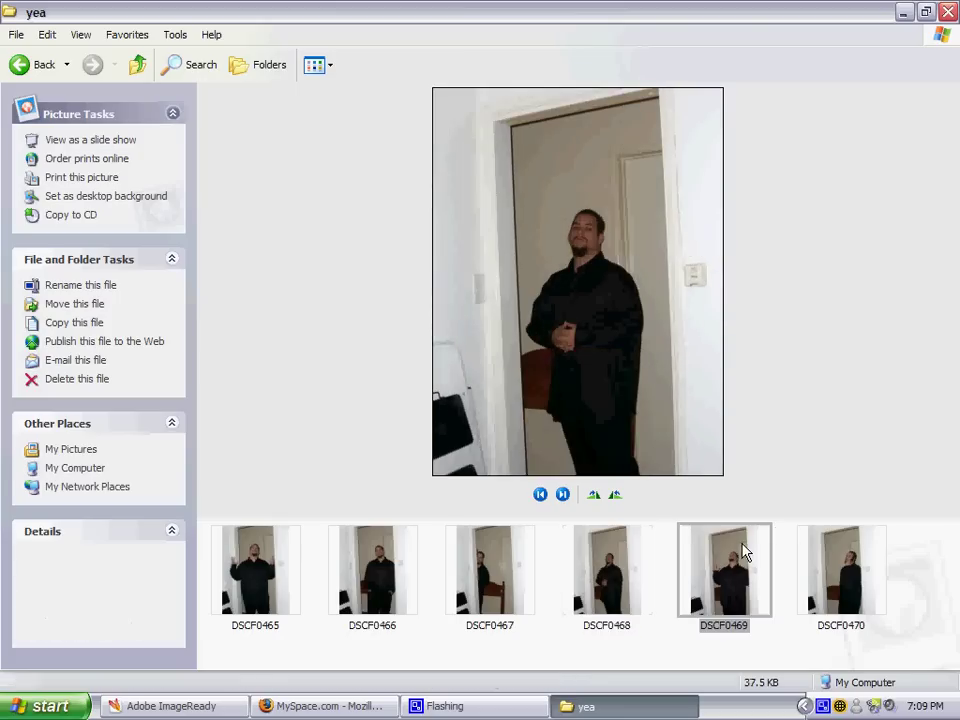
pyautogui.press('Right')
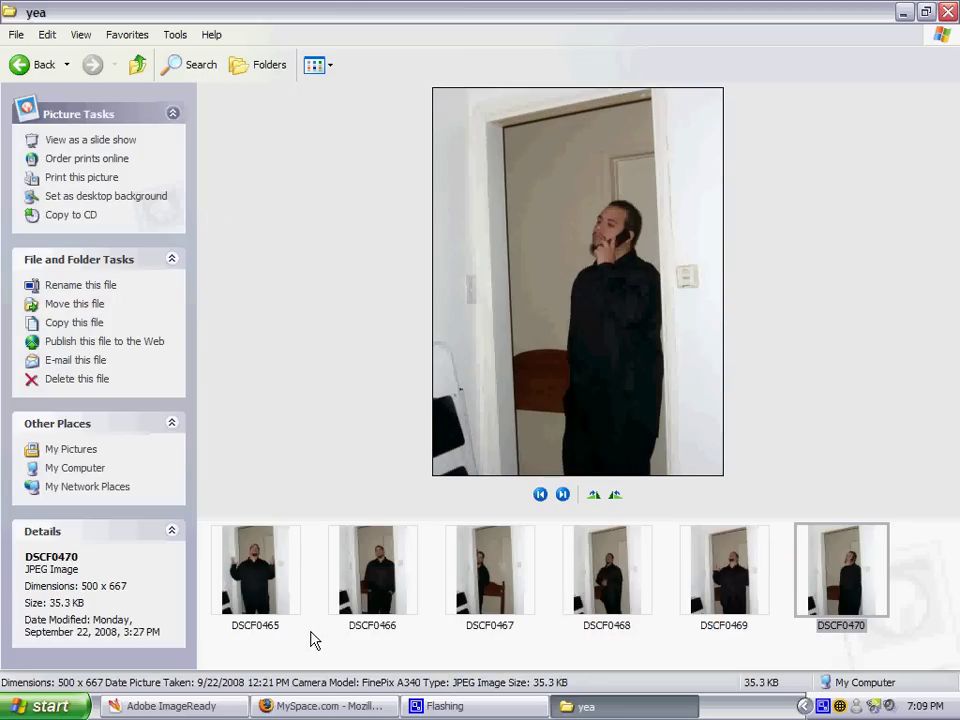
pyautogui.click(256, 600)
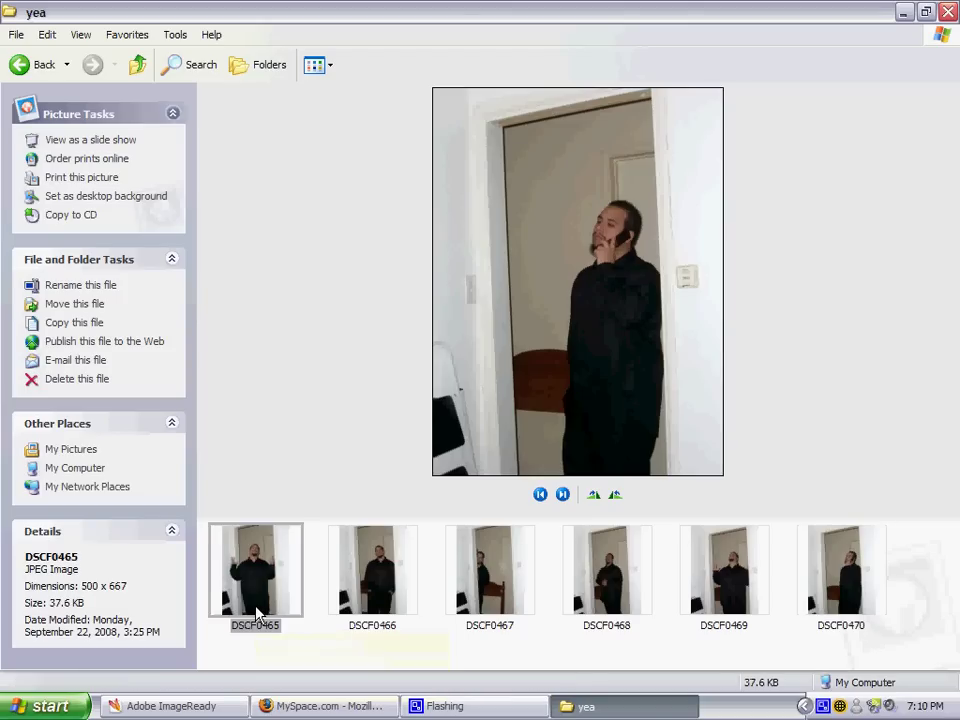
pyautogui.click(341, 607)
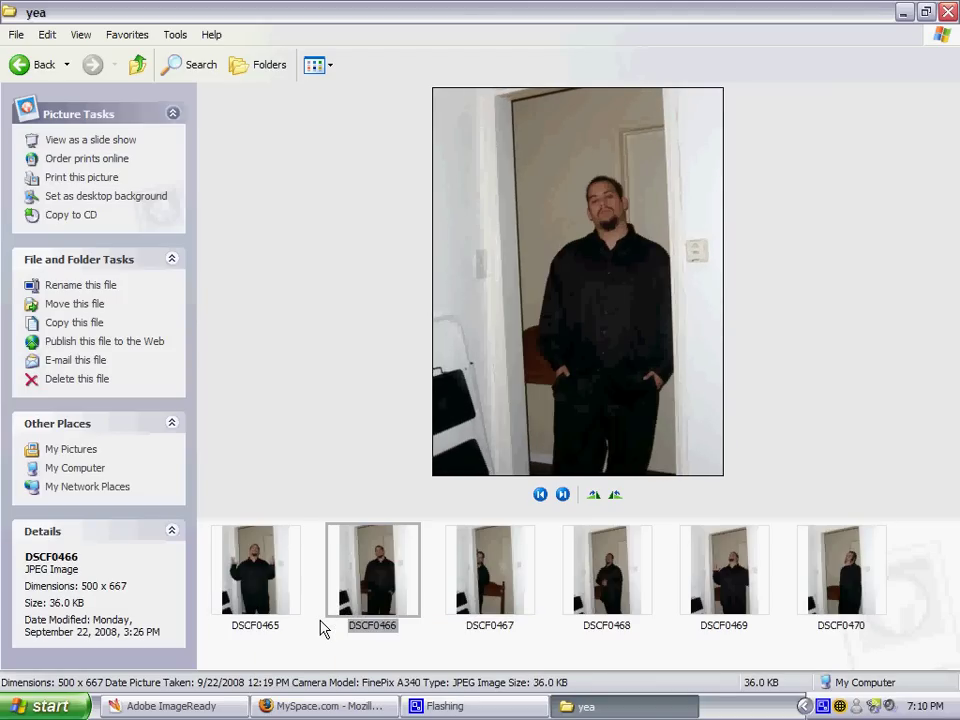
pyautogui.click(279, 583)
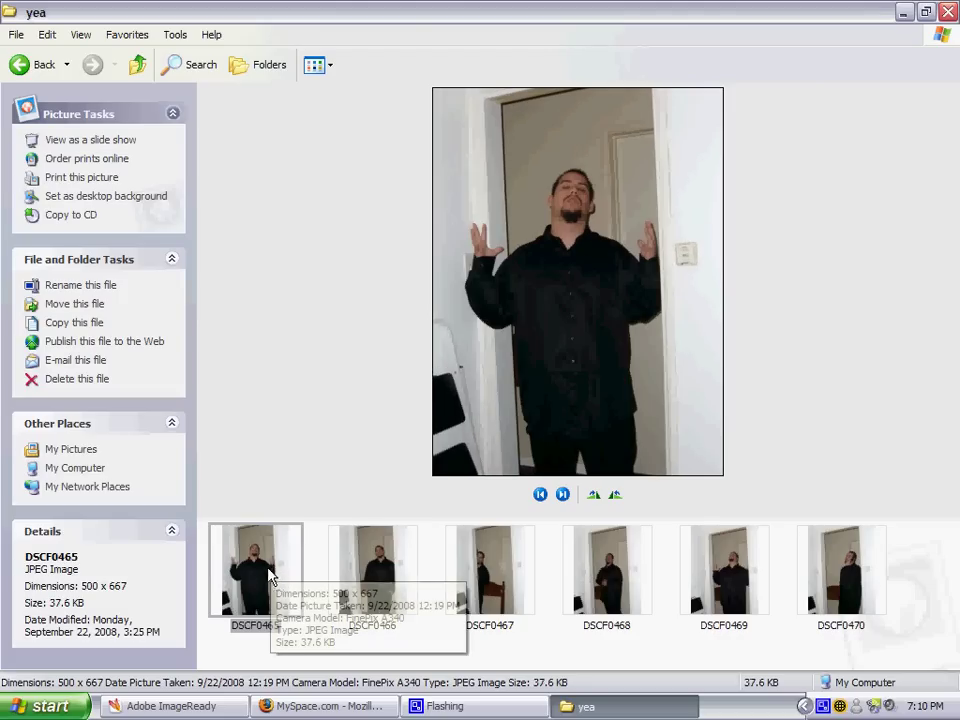
pyautogui.click(390, 568)
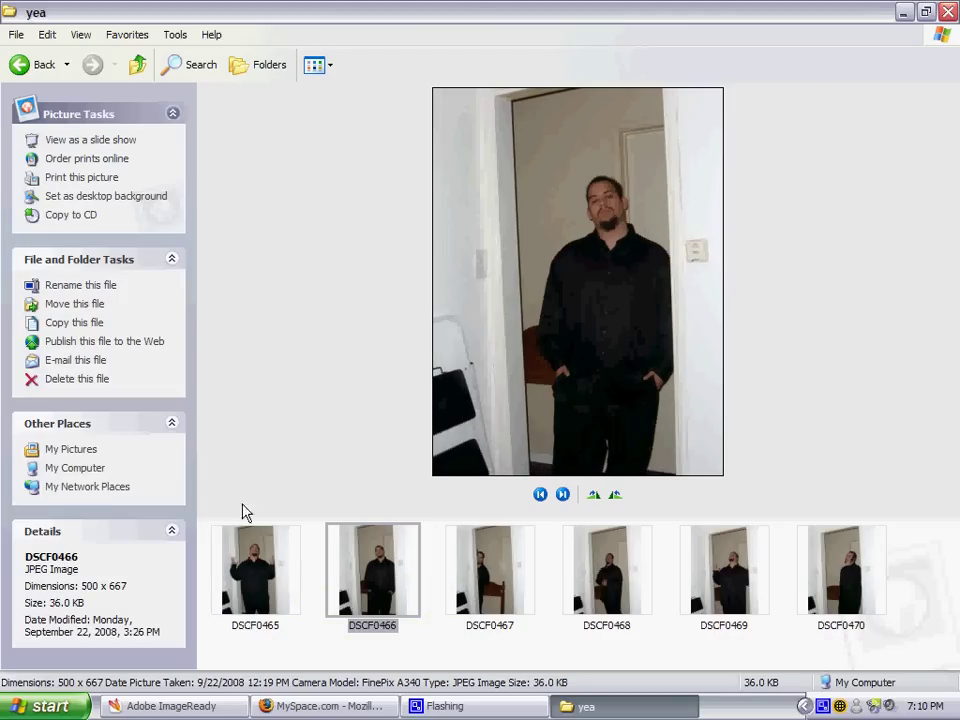
pyautogui.click(311, 579)
pyautogui.click(261, 574)
pyautogui.click(350, 570)
pyautogui.click(274, 575)
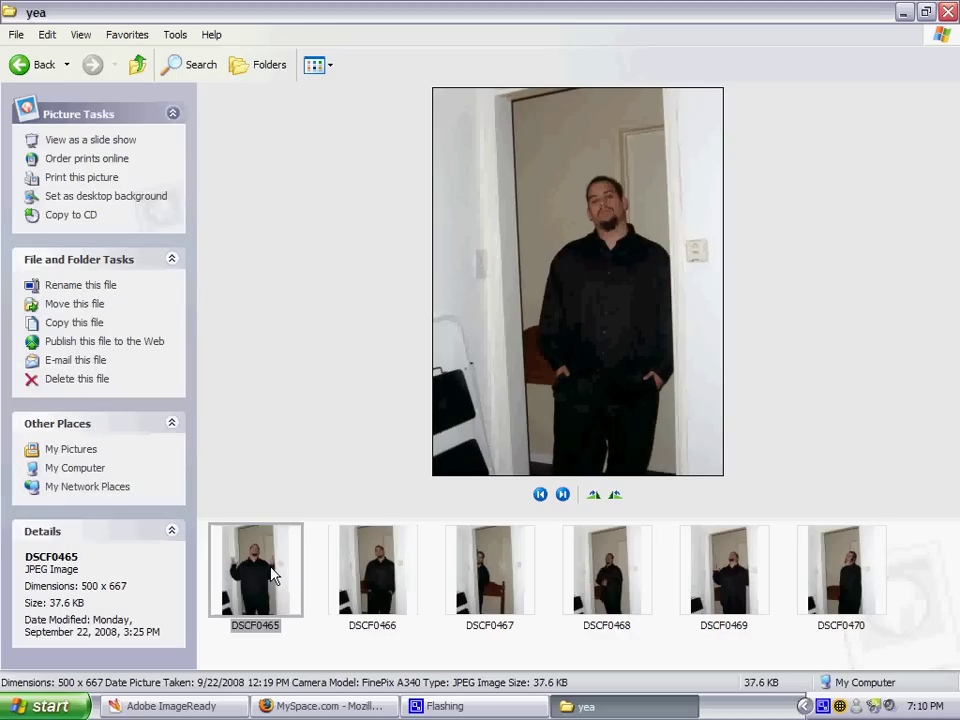
pyautogui.doubleClick(274, 575)
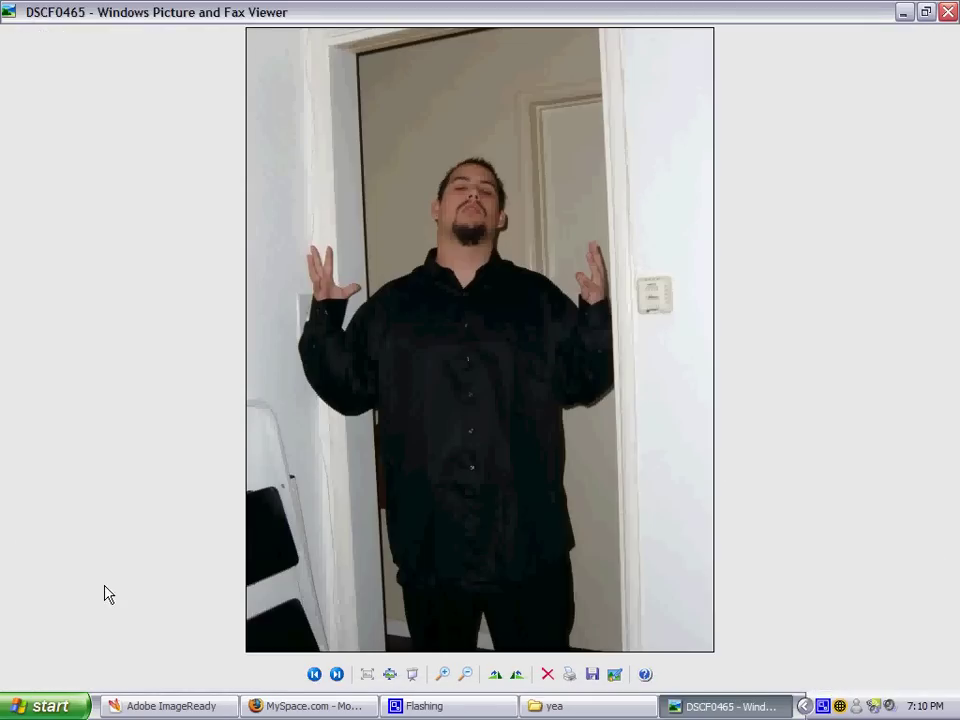
pyautogui.hotkey('alt', 'F4')
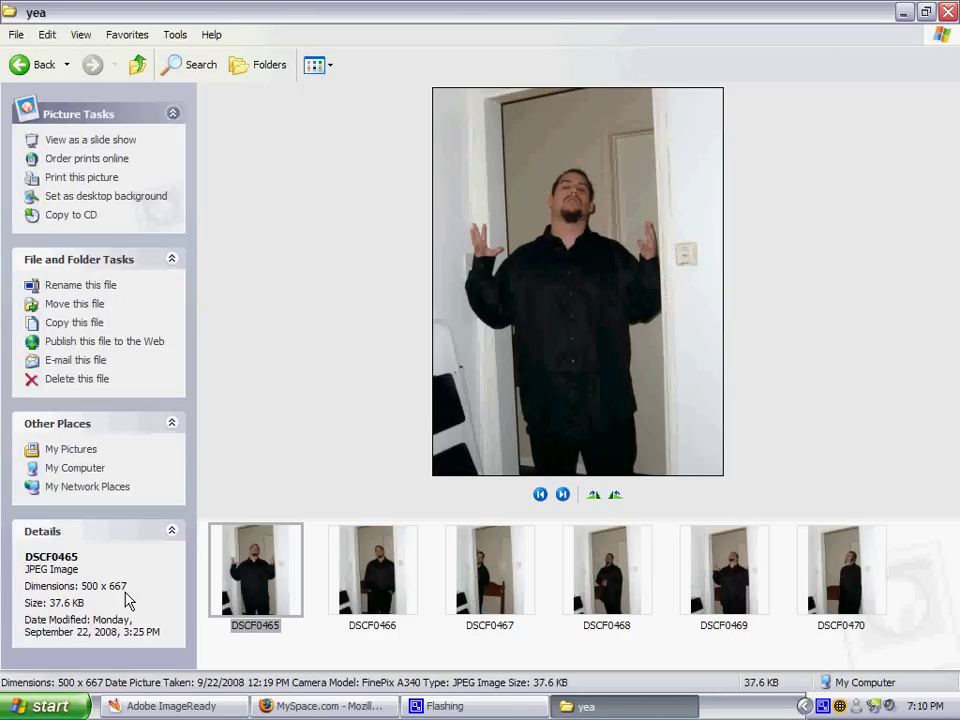
pyautogui.click(34, 68)
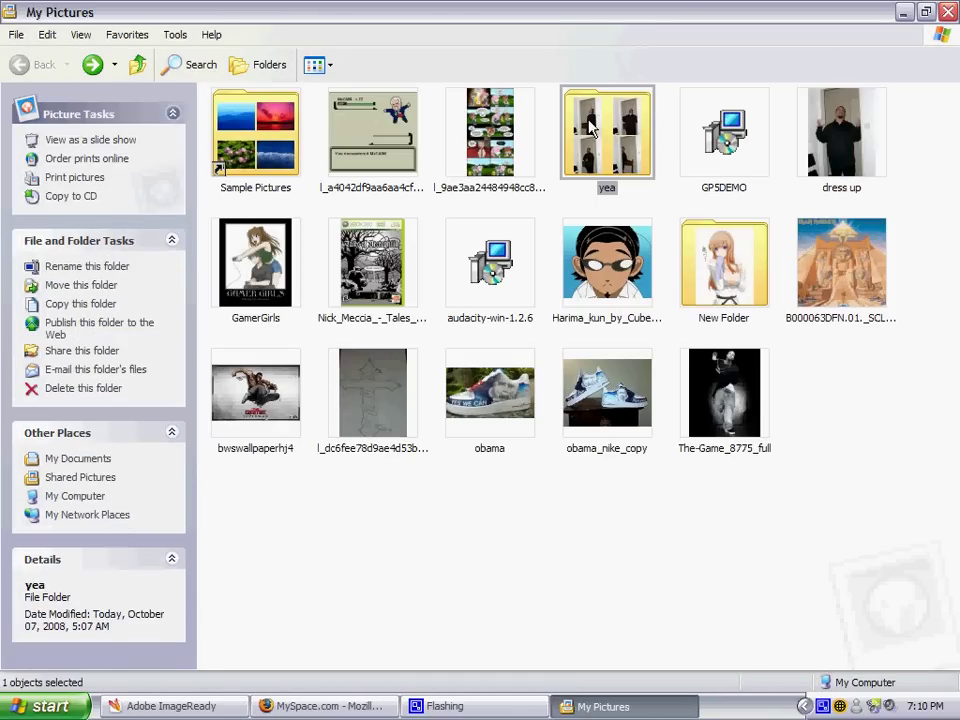
pyautogui.doubleClick(590, 127)
pyautogui.click(632, 568)
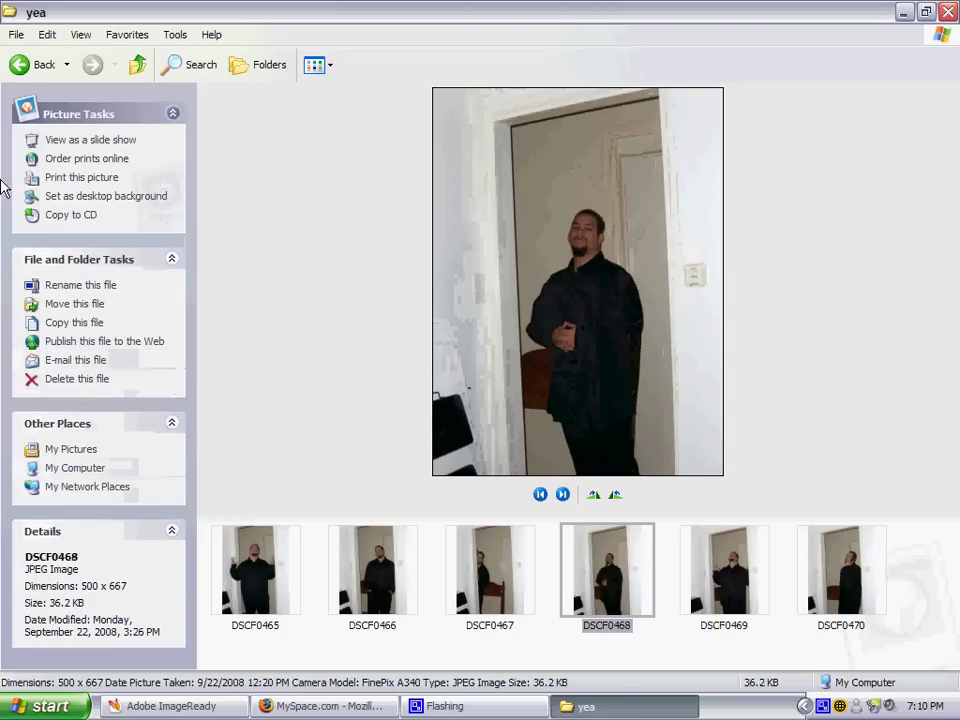
pyautogui.click(34, 64)
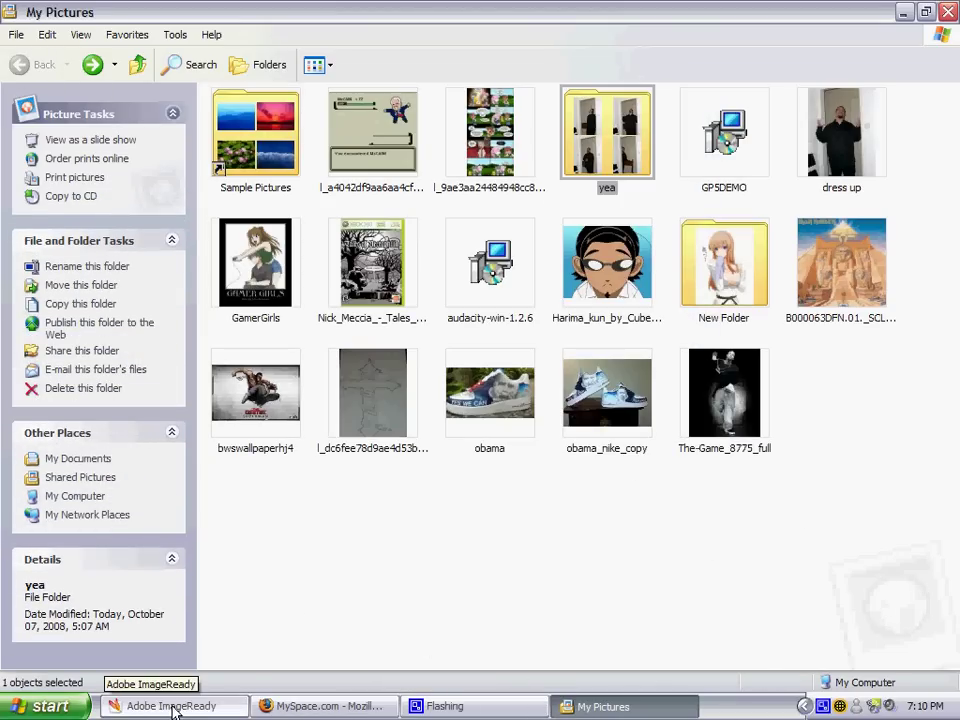
# Return to ImageReady, minimize the Harima window, and create then close a blank Untitled-1 document
pyautogui.click(133, 710)
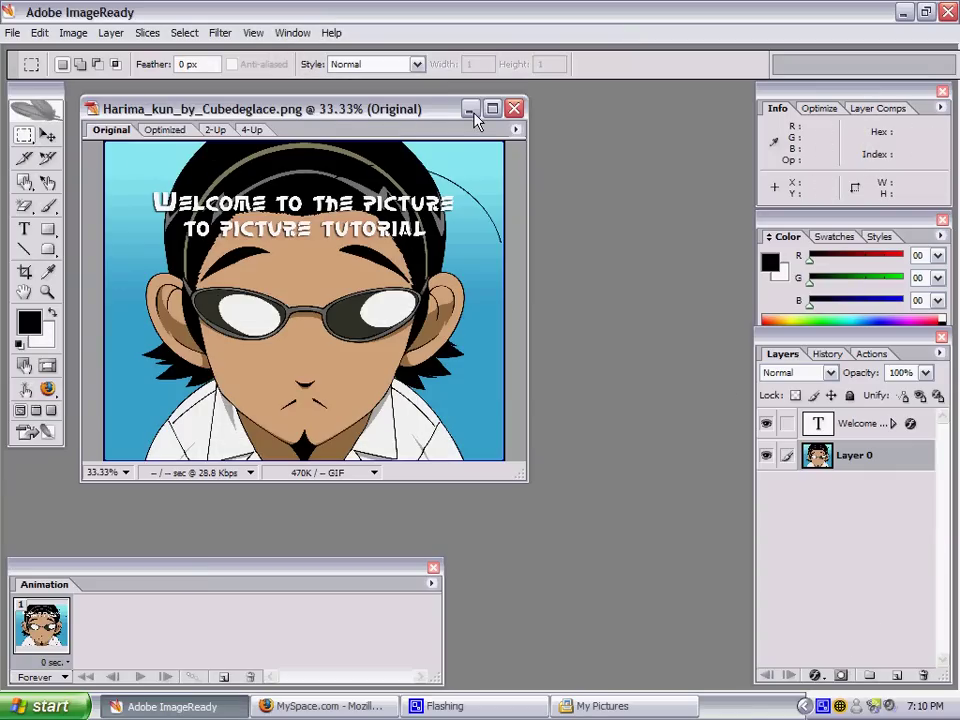
pyautogui.click(514, 108)
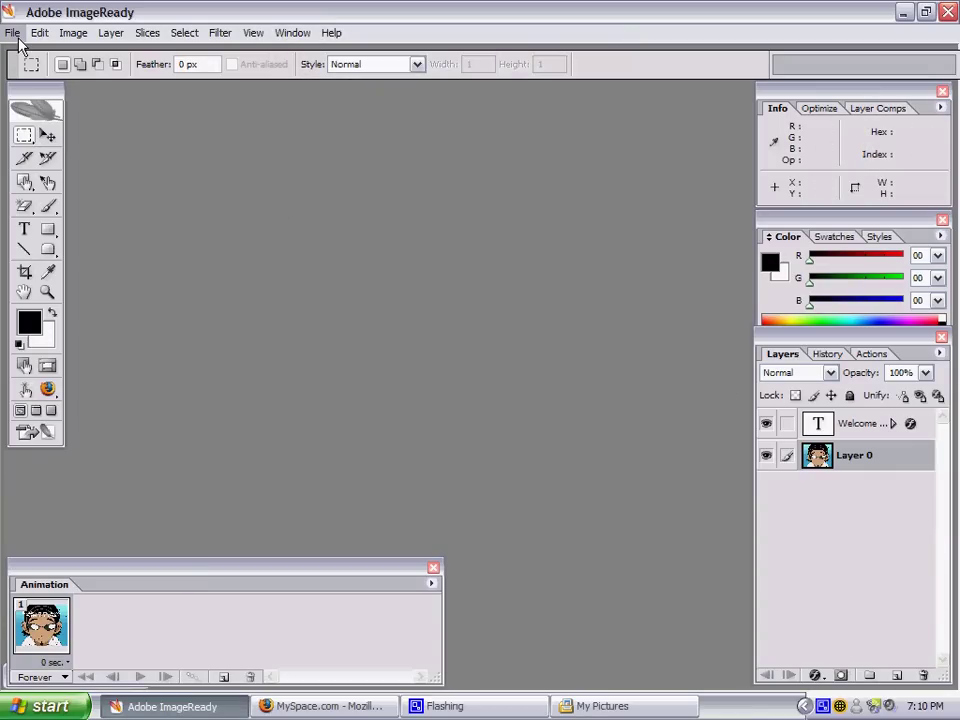
pyautogui.click(13, 33)
pyautogui.click(24, 53)
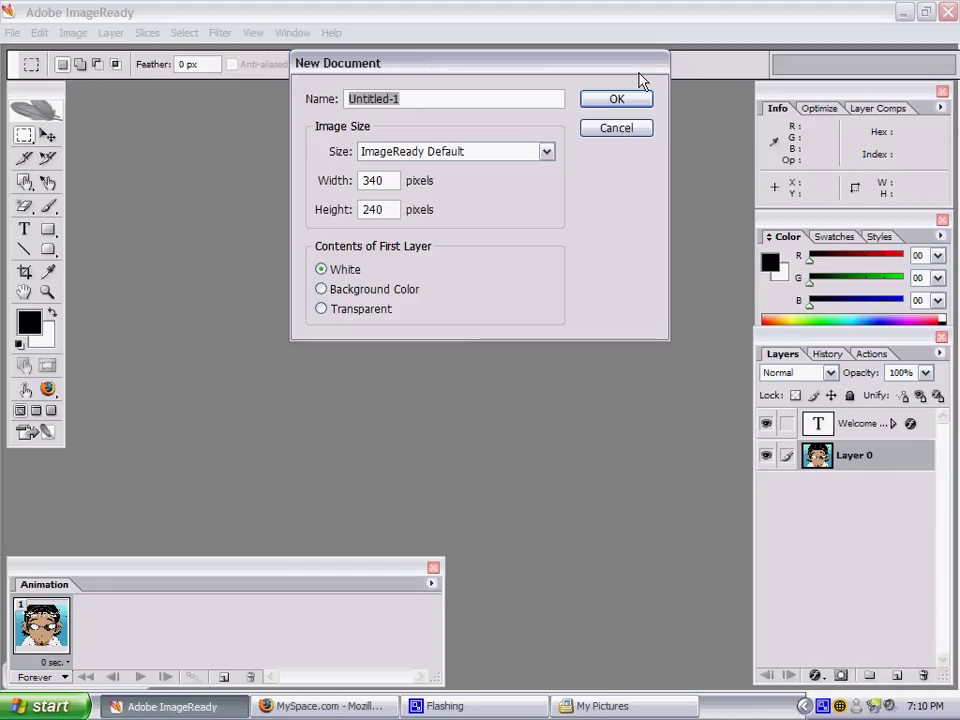
pyautogui.click(628, 103)
pyautogui.click(389, 124)
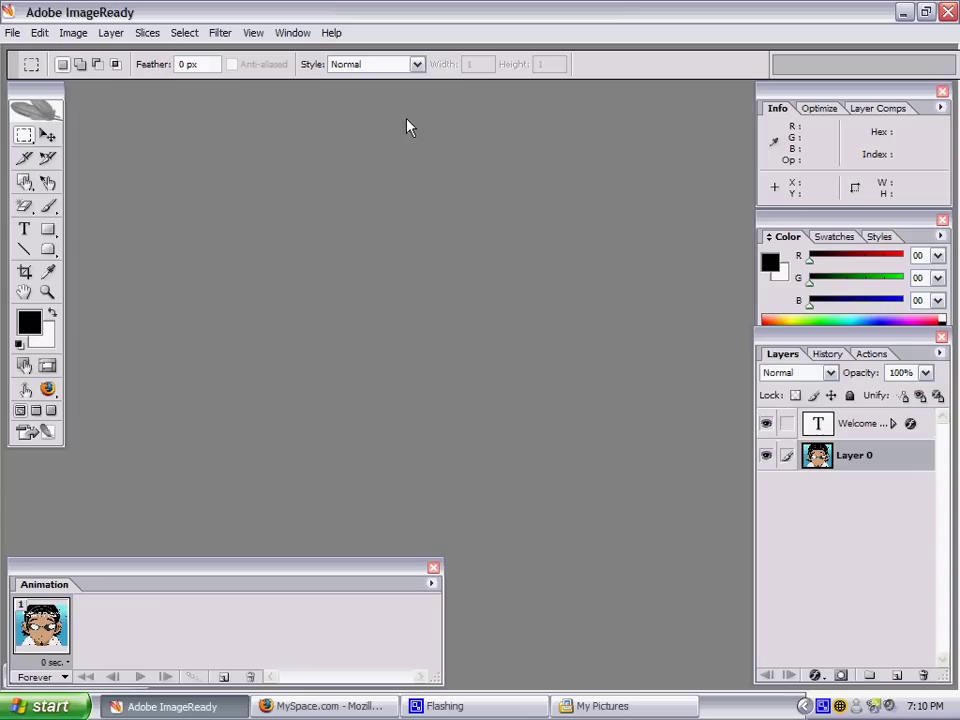
# Look over the File > Import options without choosing one, then uncover the minimized Harima window
pyautogui.click(12, 32)
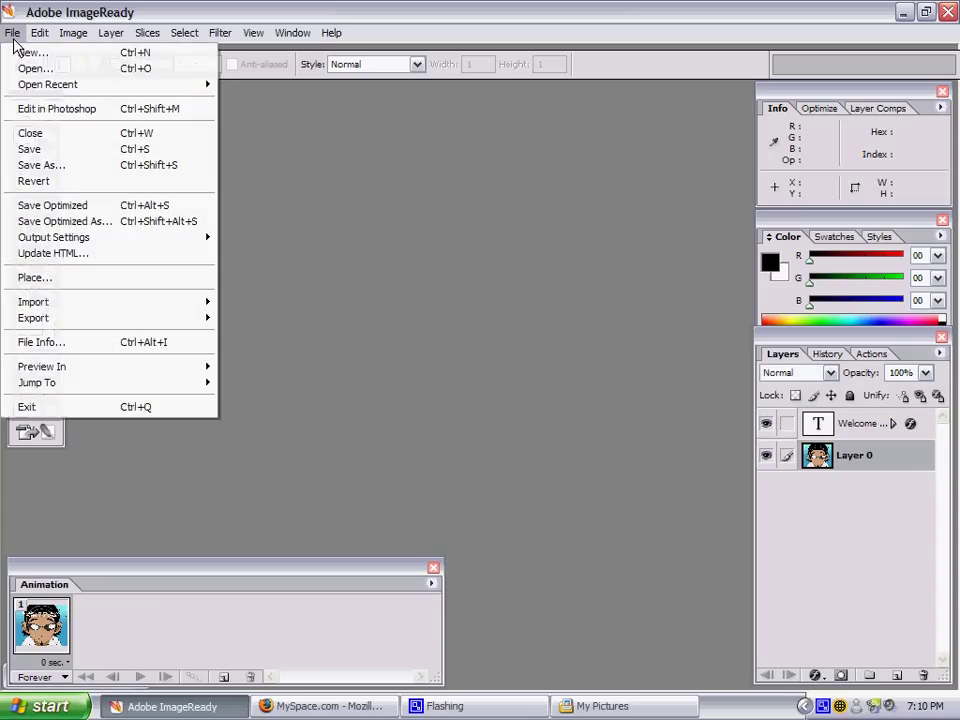
pyautogui.moveTo(71, 302)
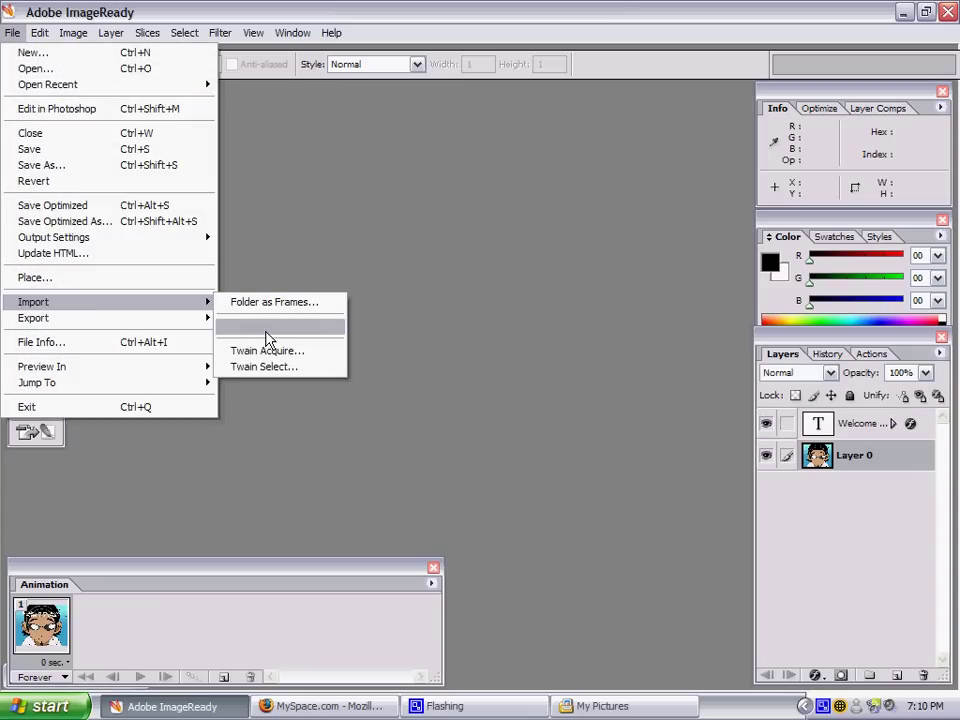
pyautogui.click(478, 263)
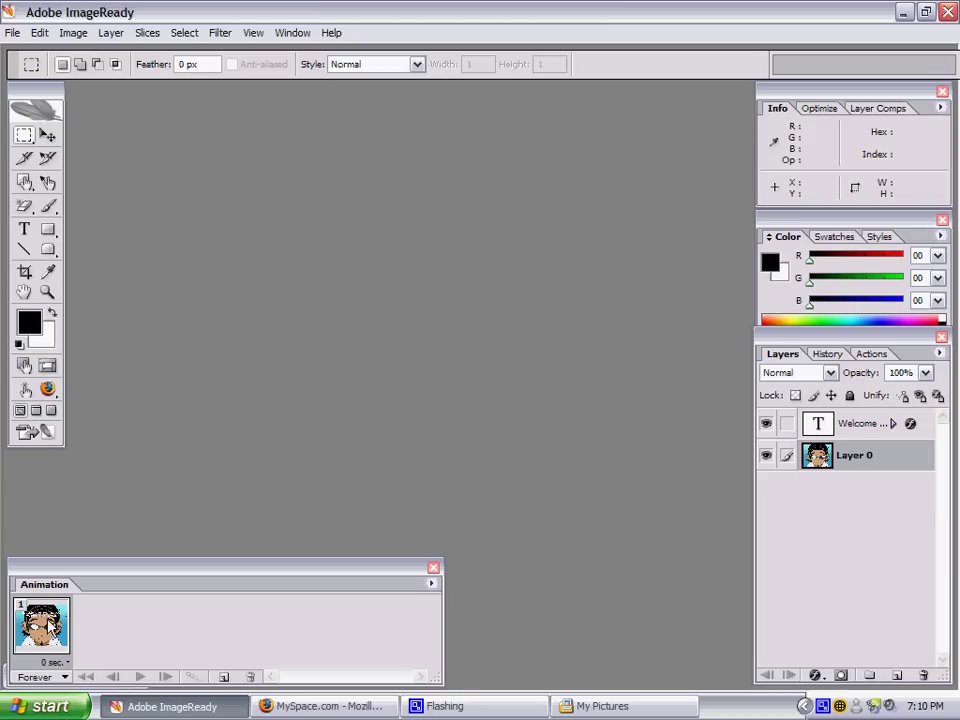
pyautogui.moveTo(120, 585); pyautogui.dragTo(290, 518)
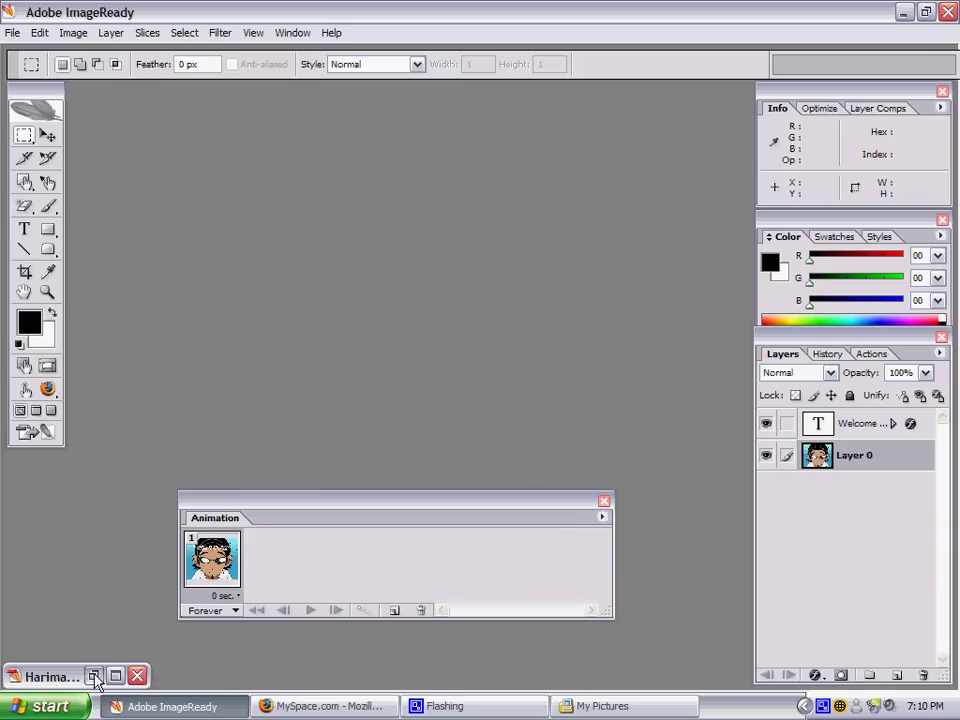
# Save the Harima cartoon portrait as a Photoshop .psd, close it, and move the Animation palette lower-left
pyautogui.click(92, 677)
pyautogui.click(515, 108)
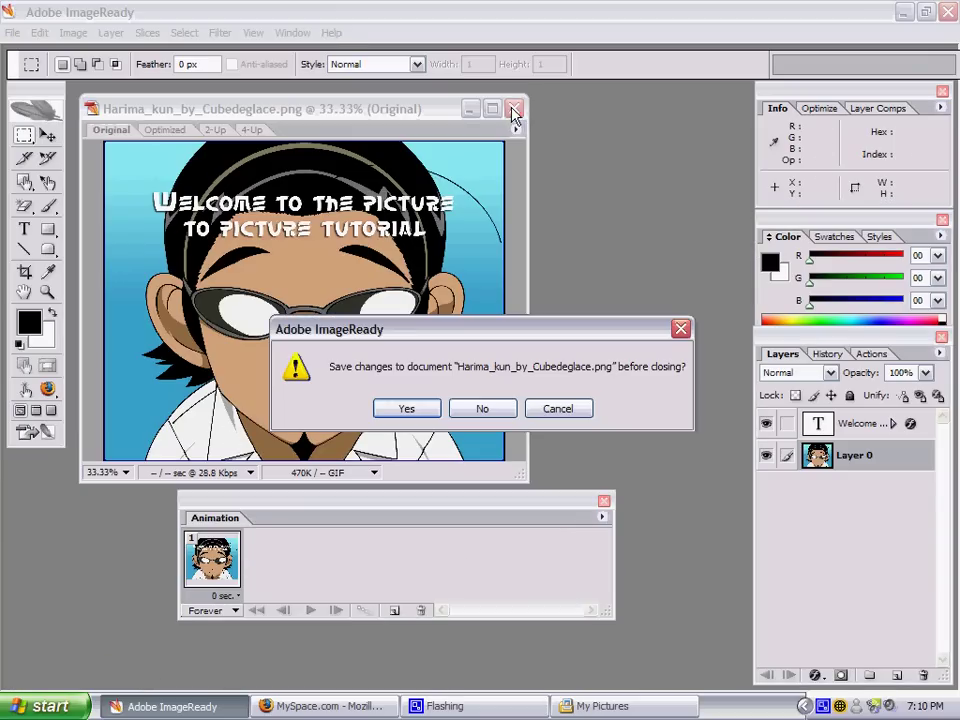
pyautogui.click(416, 408)
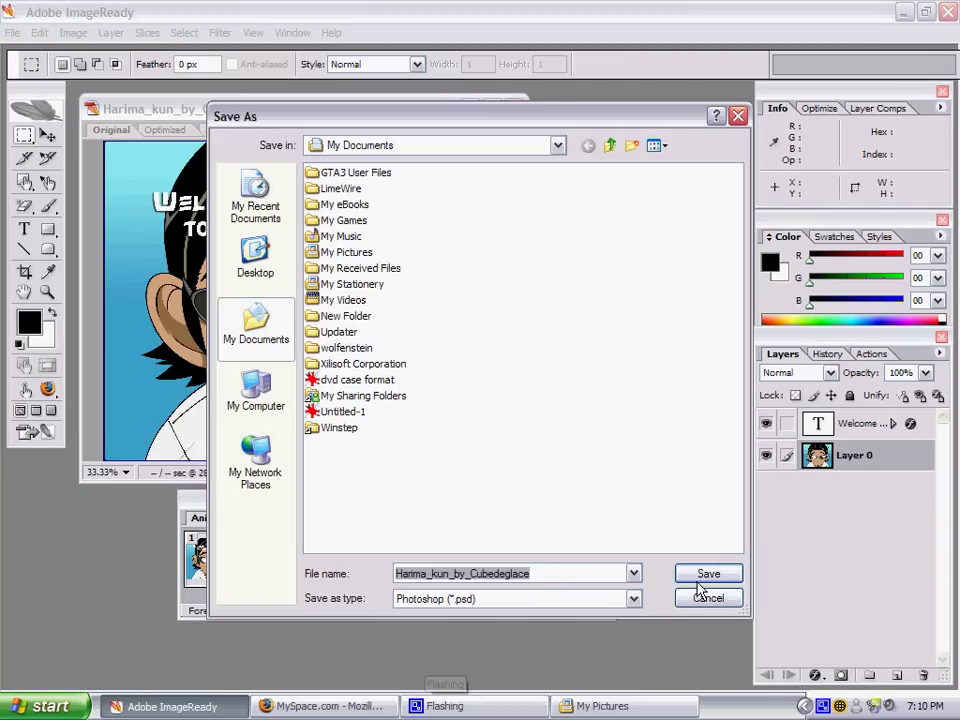
pyautogui.click(728, 576)
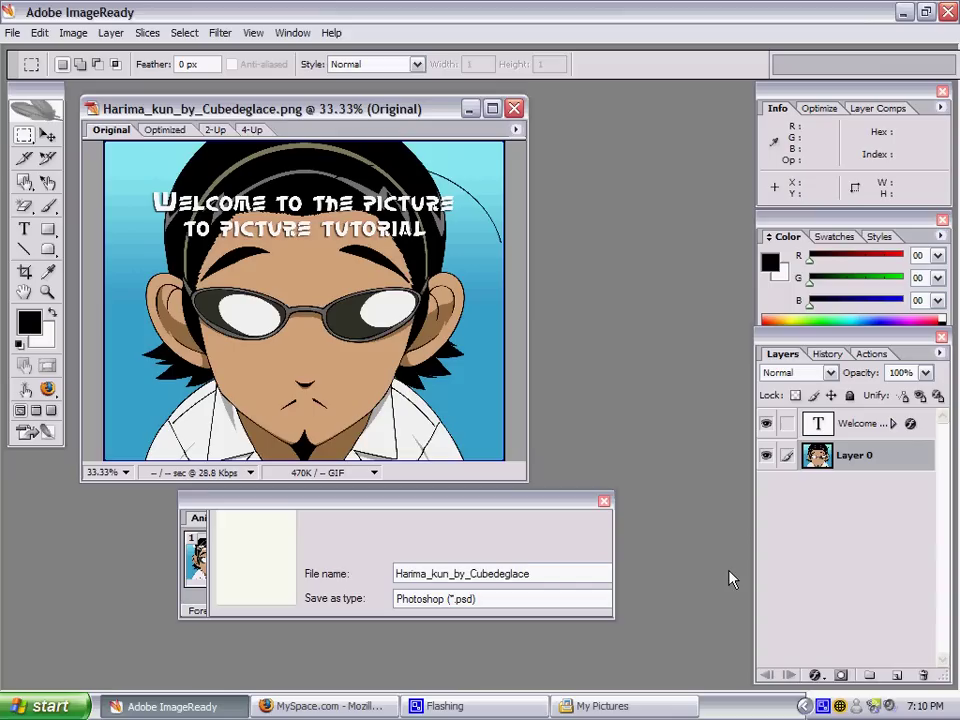
pyautogui.click(515, 109)
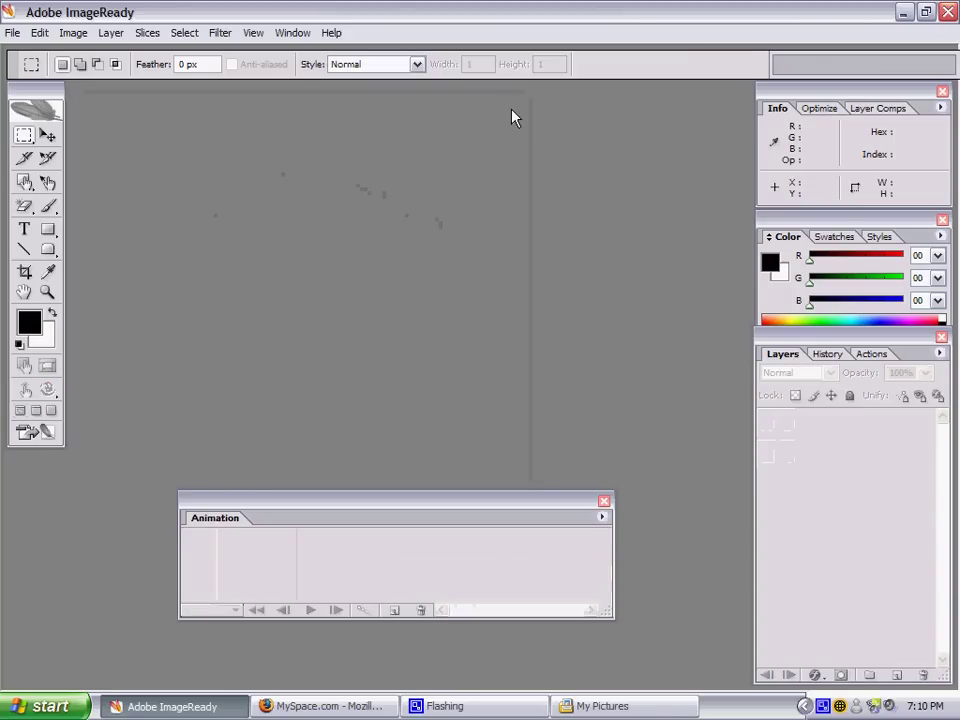
pyautogui.moveTo(429, 508); pyautogui.dragTo(257, 568)
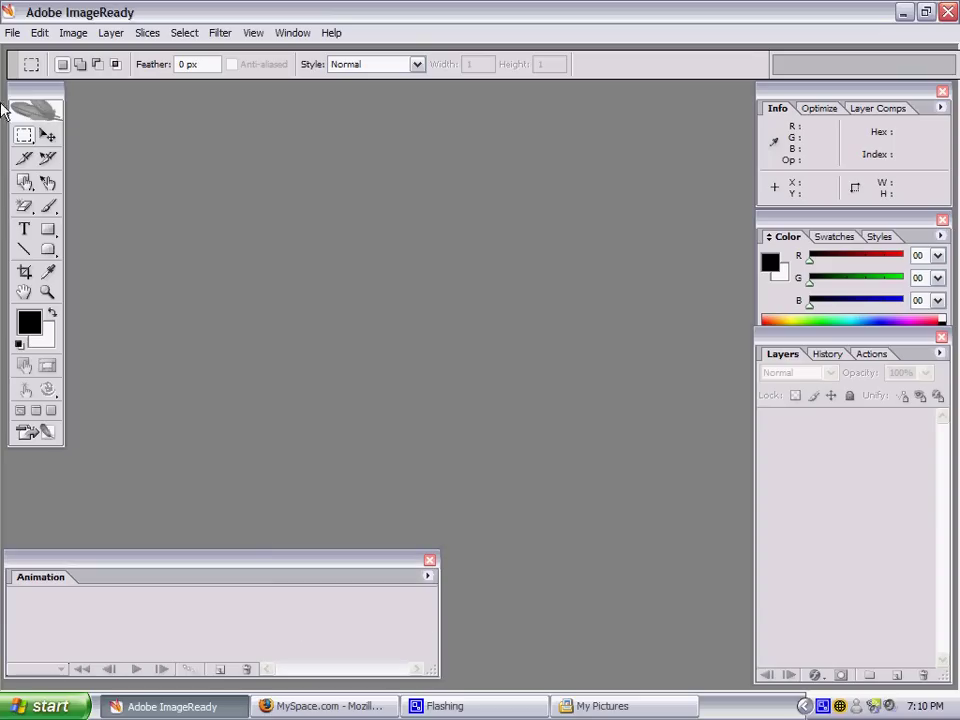
# Choose File > Import > Folder as Frames to open the Browse For Folder dialog
pyautogui.click(12, 34)
pyautogui.moveTo(88, 304)
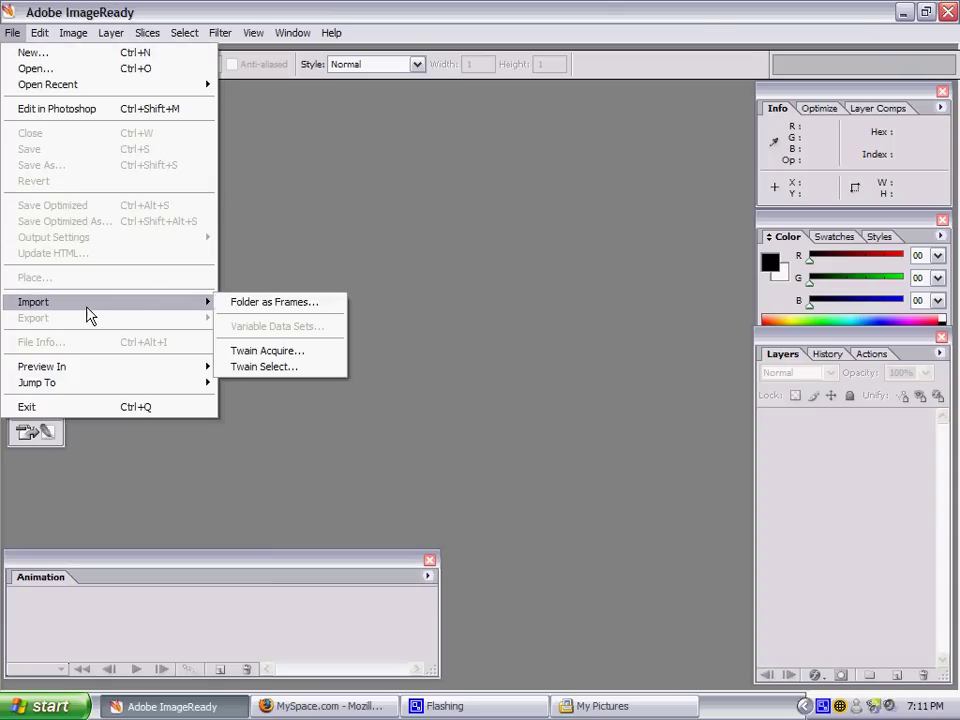
pyautogui.click(234, 305)
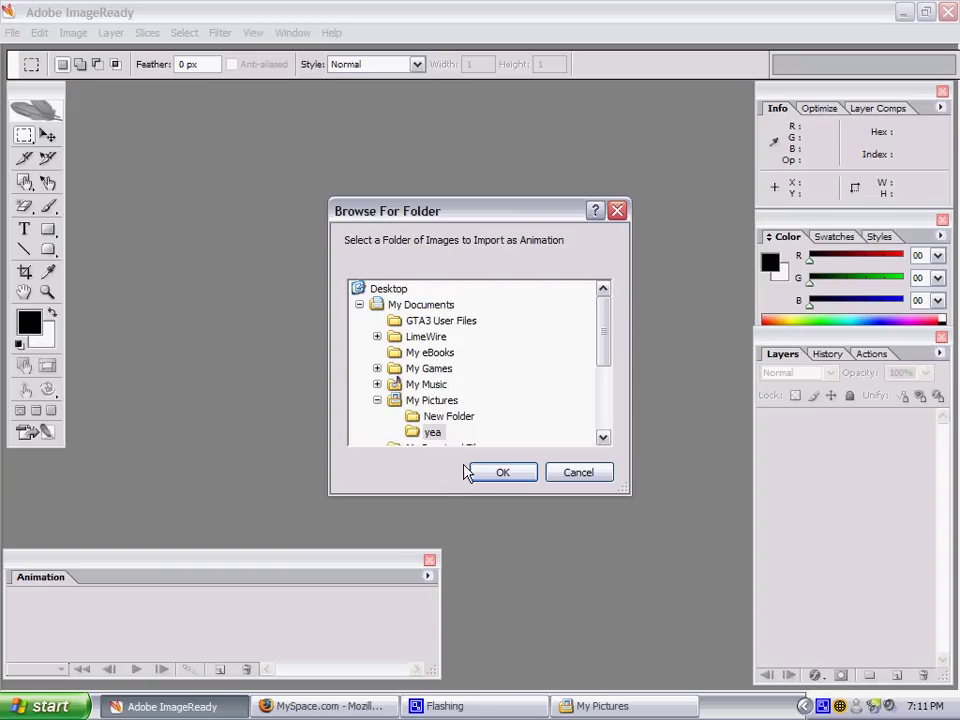
# Import the yea folder's six photos as frames and preview the animation
pyautogui.click(495, 474)
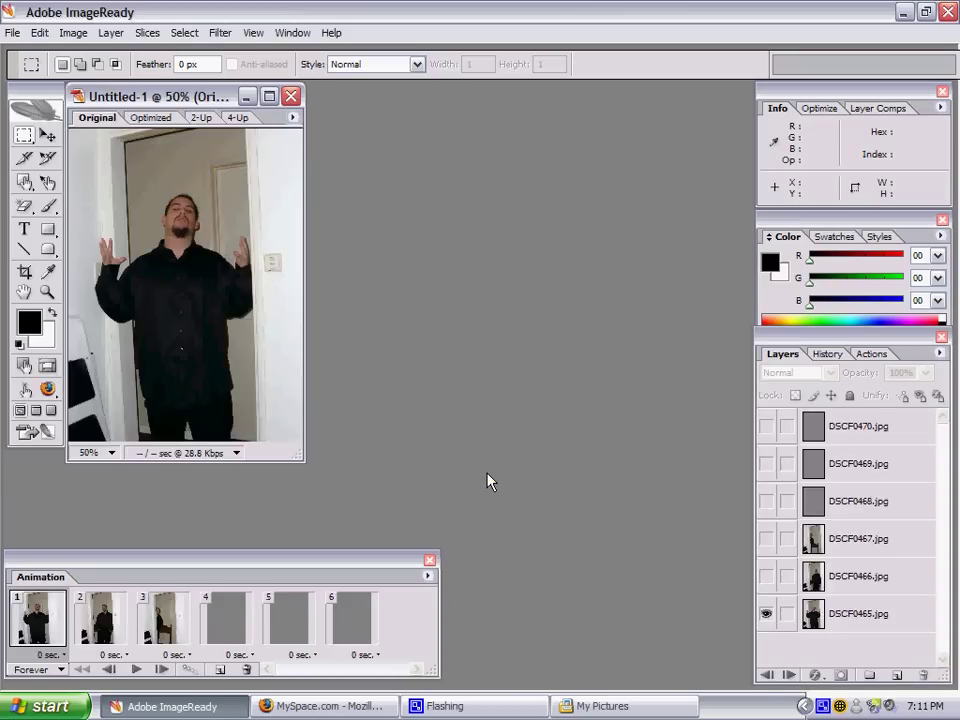
pyautogui.click(102, 620)
pyautogui.click(165, 622)
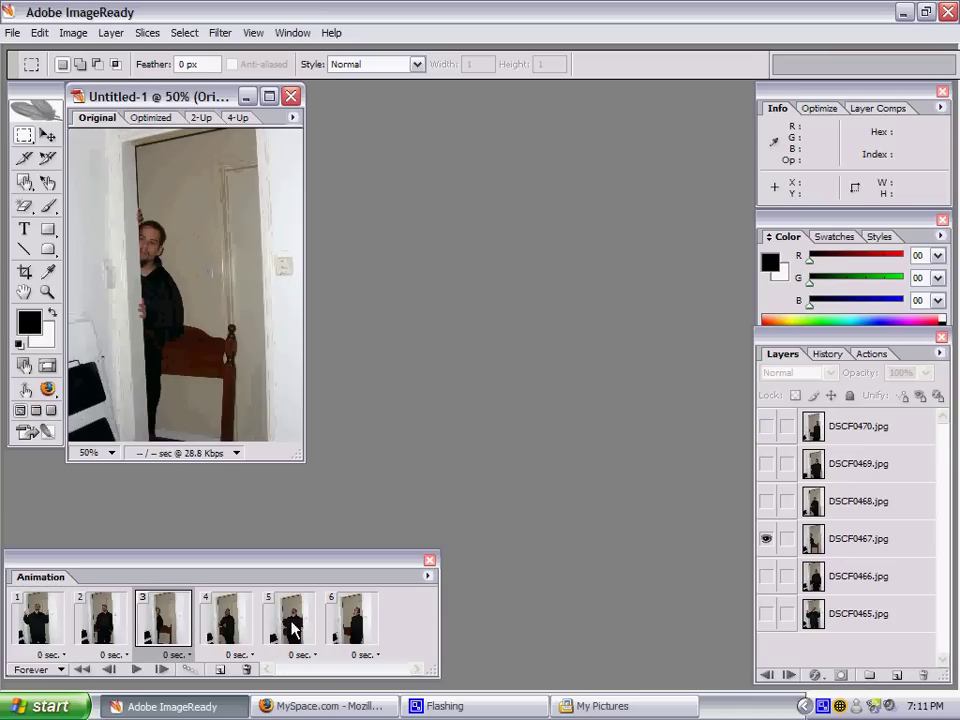
pyautogui.click(140, 672)
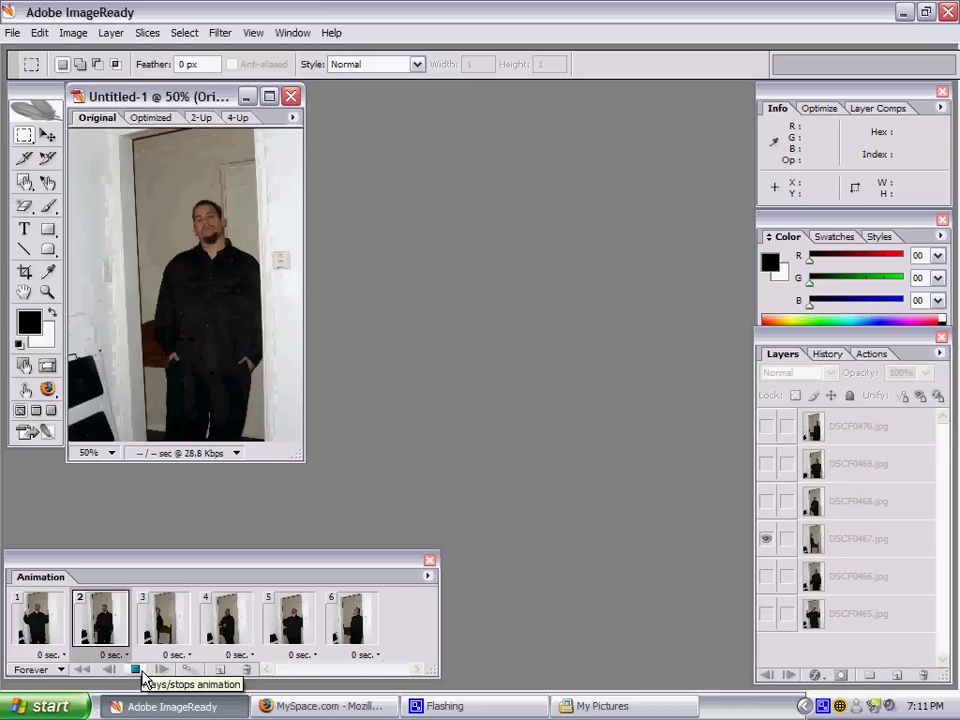
pyautogui.click(140, 672)
pyautogui.click(82, 669)
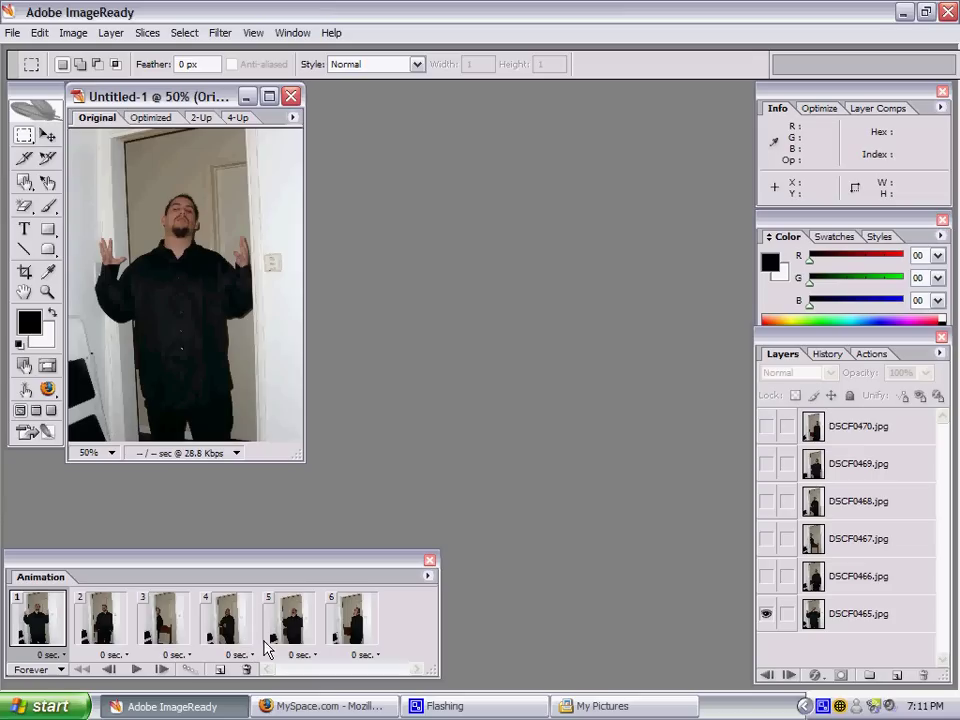
# Try a 0.5 second frame delay, then set all frames to 1 second and replay
pyautogui.click(369, 657)
pyautogui.click(362, 524)
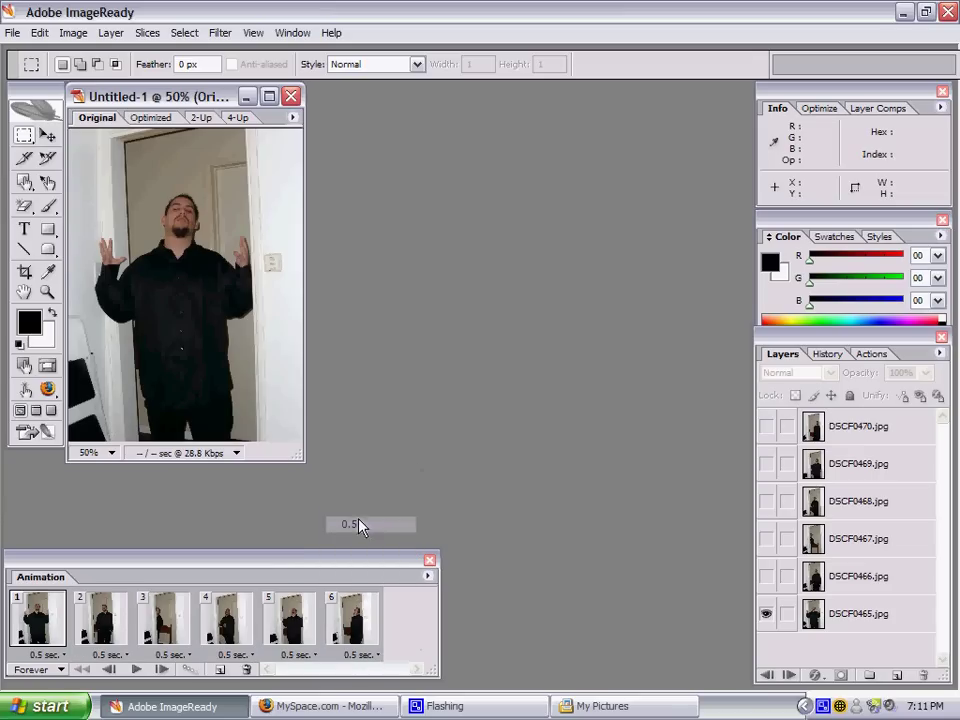
pyautogui.click(136, 670)
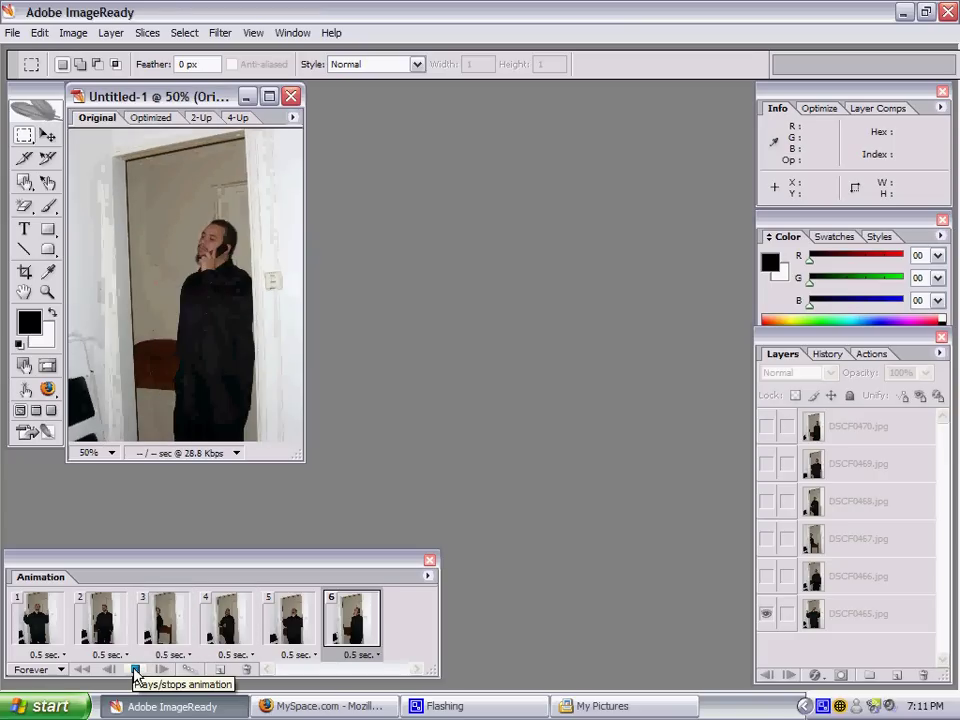
pyautogui.click(136, 670)
pyautogui.click(20, 640)
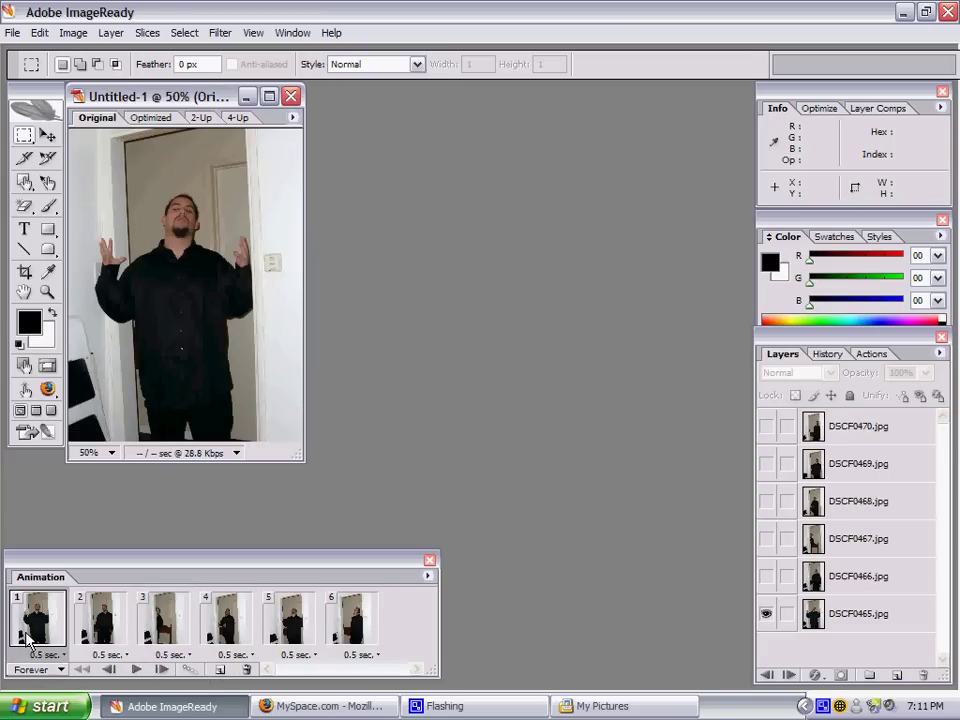
pyautogui.click(362, 655)
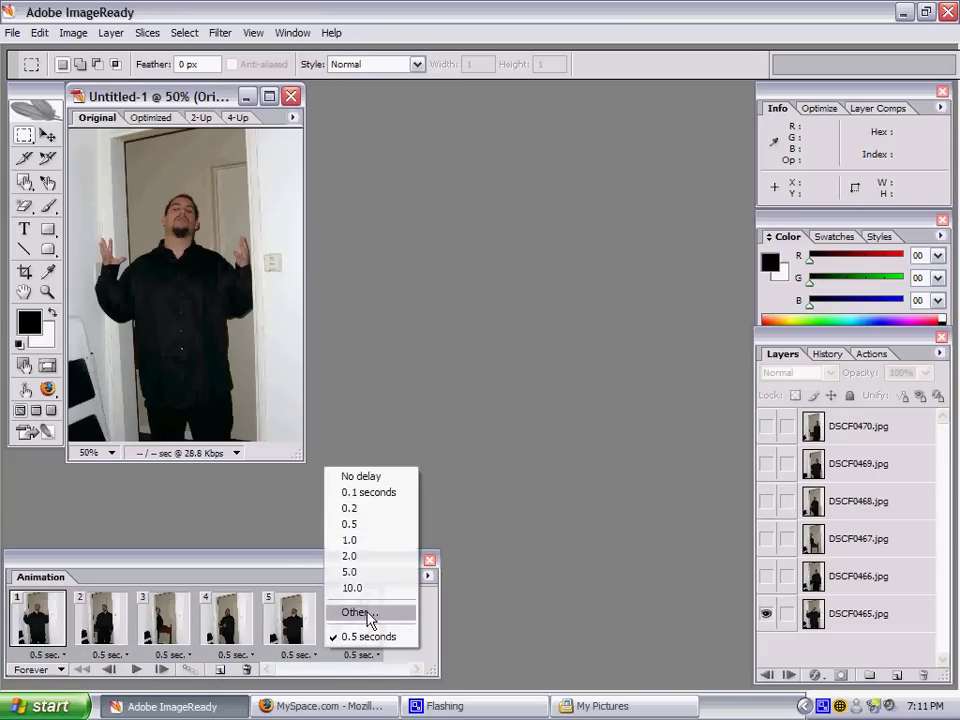
pyautogui.click(330, 545)
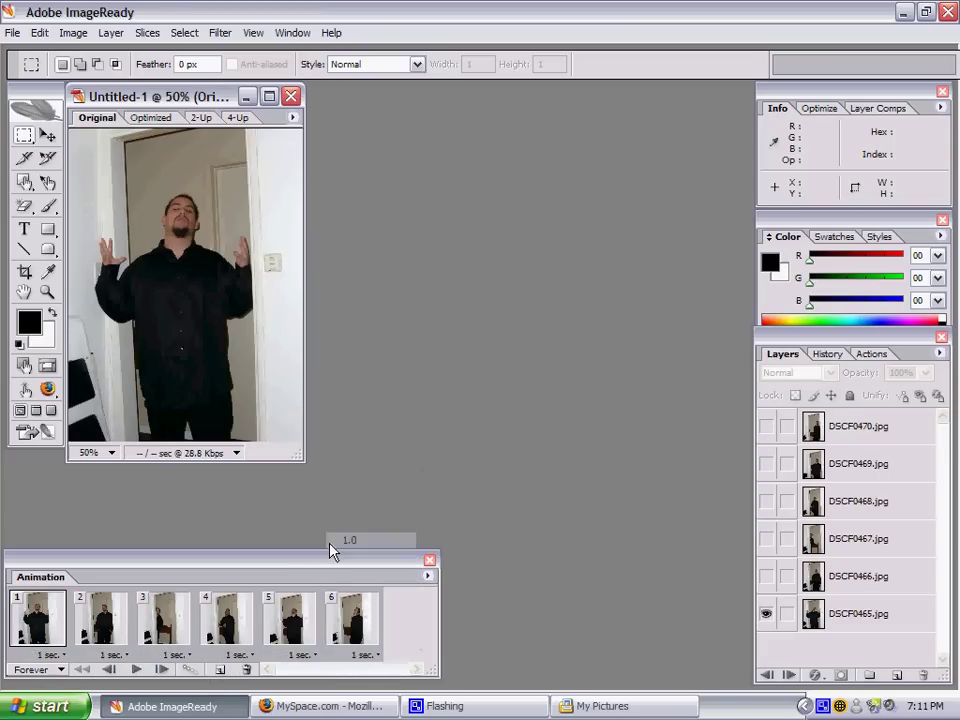
pyautogui.click(136, 670)
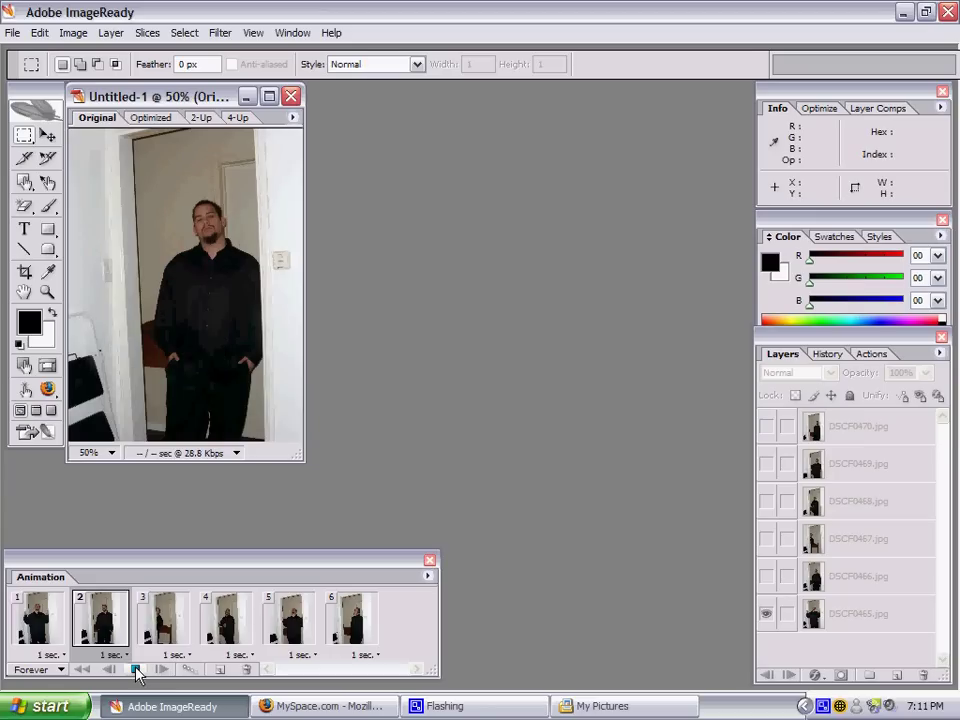
# Stop playback and set all six frames' delay from 1 second back to 0.5 seconds
pyautogui.click(136, 670)
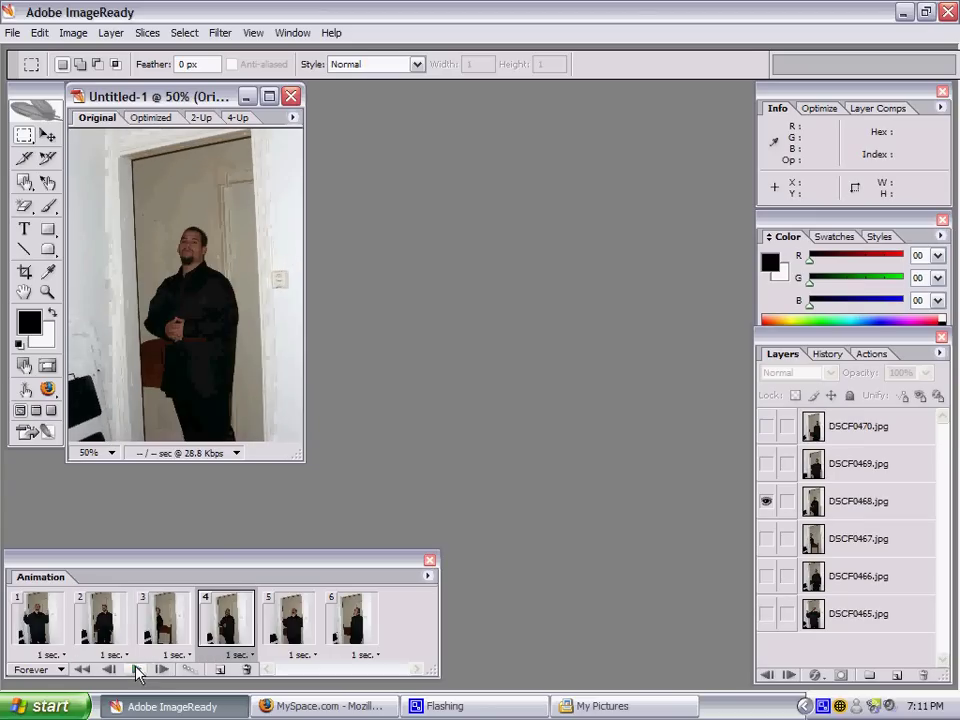
pyautogui.click(13, 33)
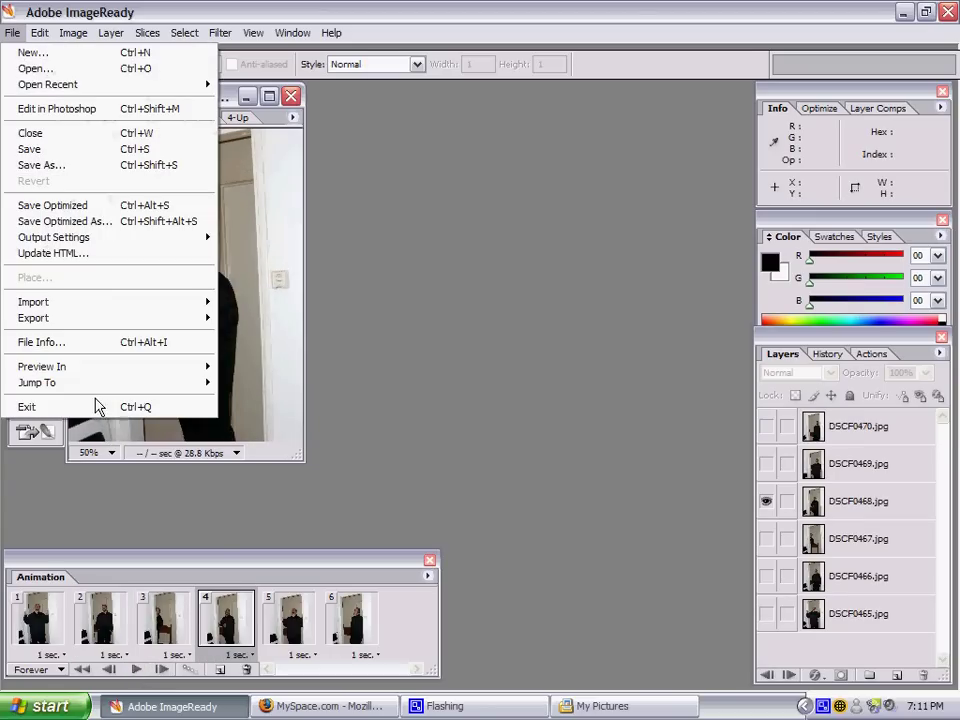
pyautogui.click(446, 542)
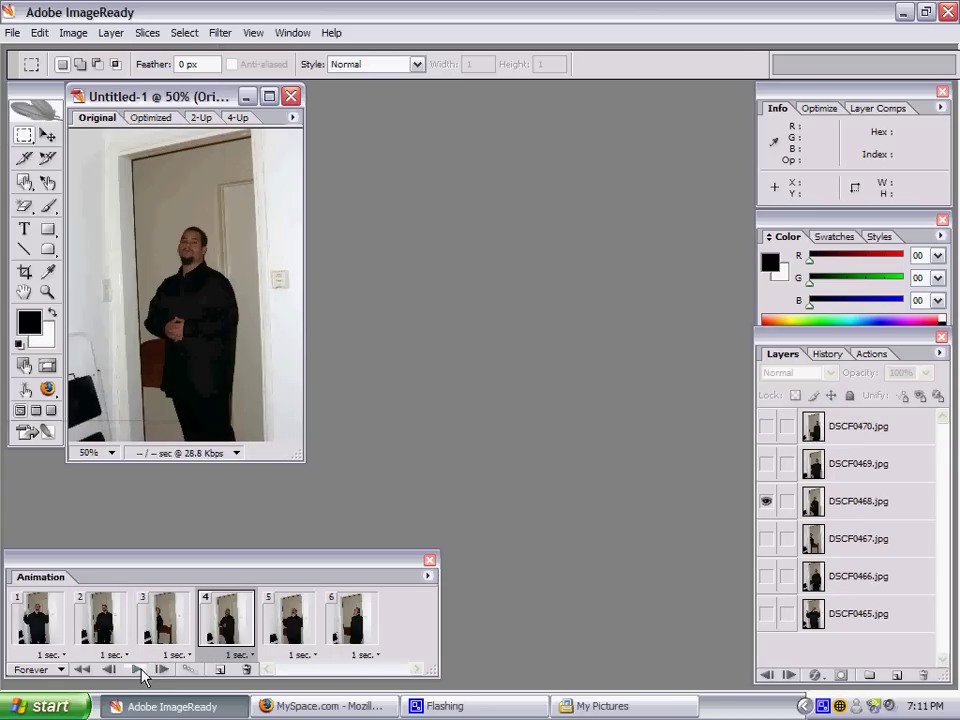
pyautogui.click(55, 622)
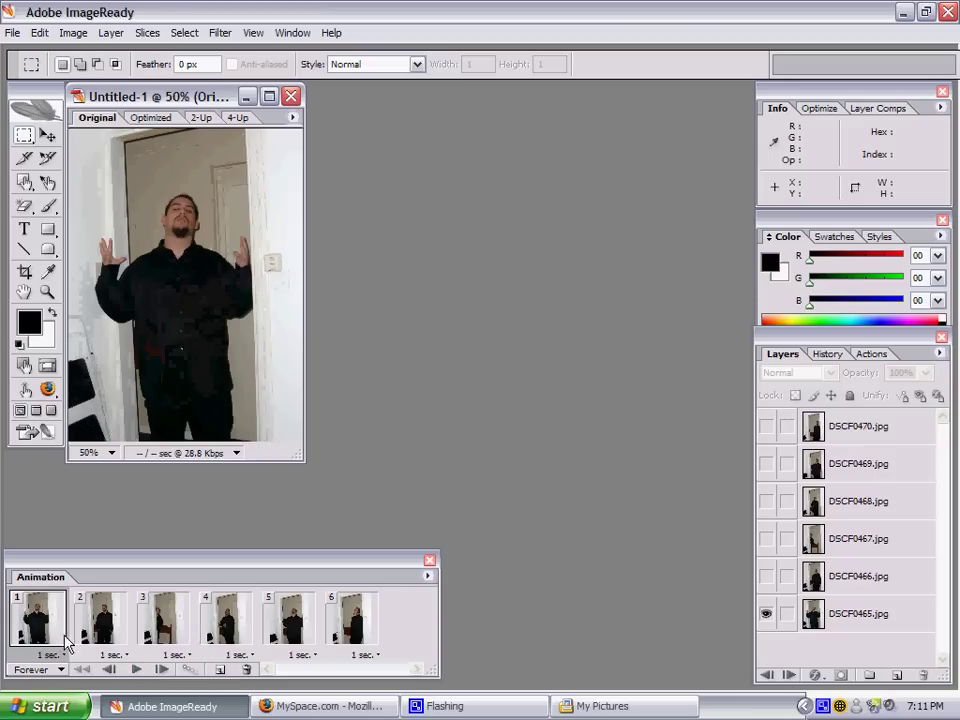
pyautogui.click(367, 654)
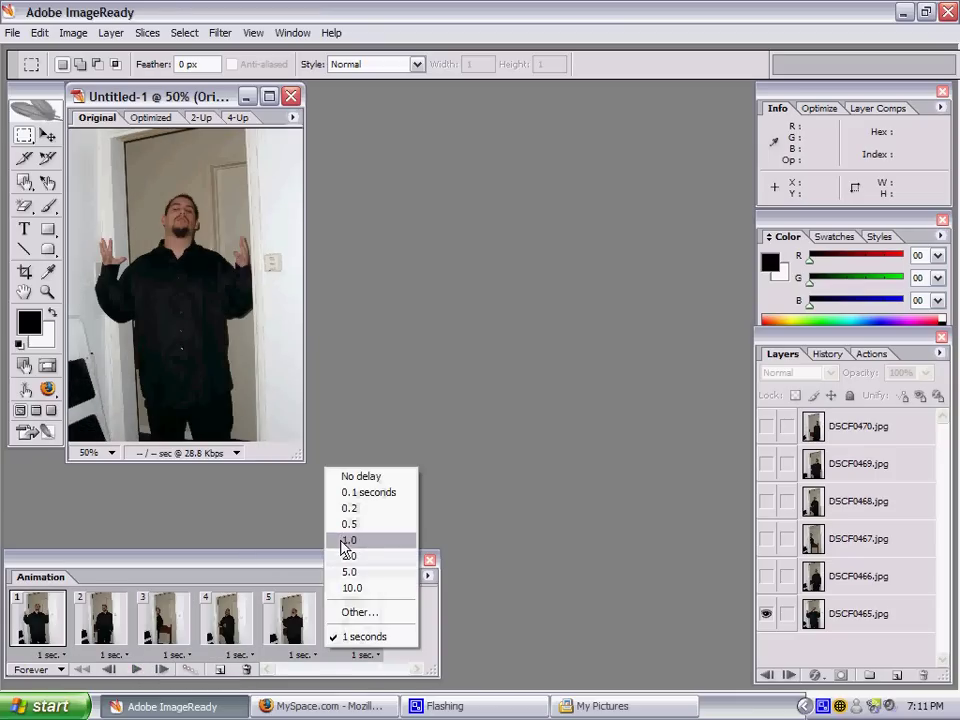
pyautogui.click(371, 534)
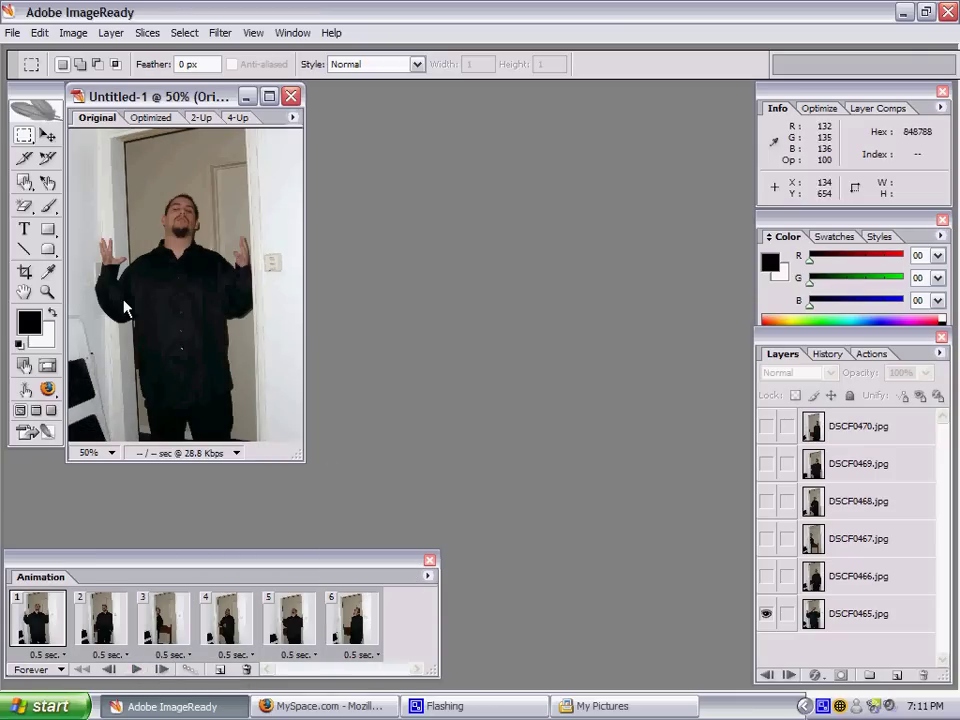
pyautogui.click(14, 33)
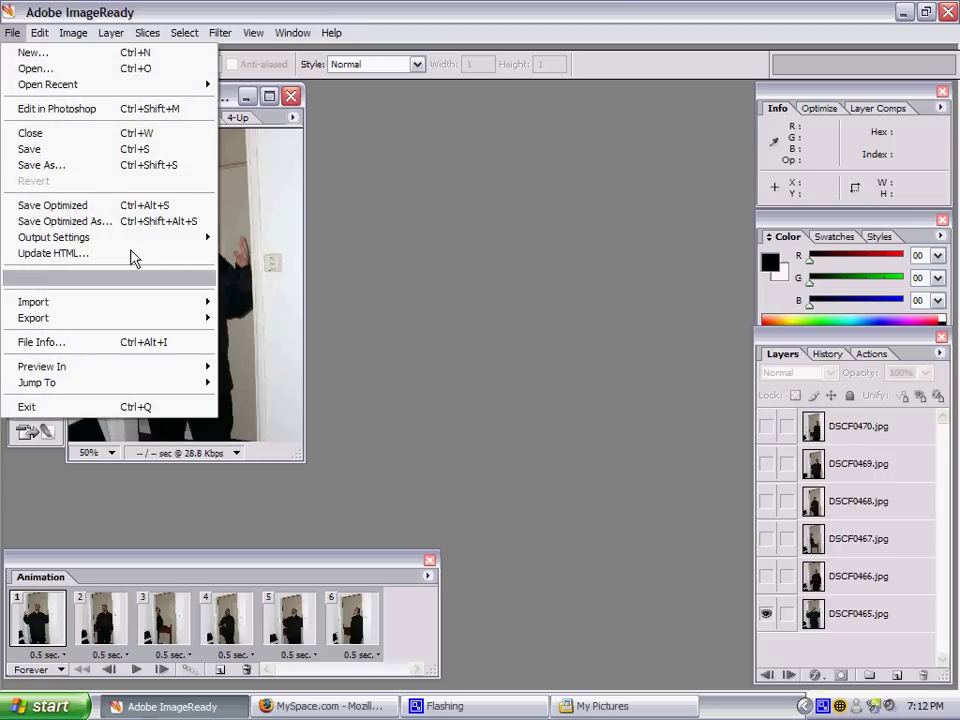
# Save Optimized As the animation as Untitled-1.gif in My Documents > My Pictures
pyautogui.moveTo(123, 318)
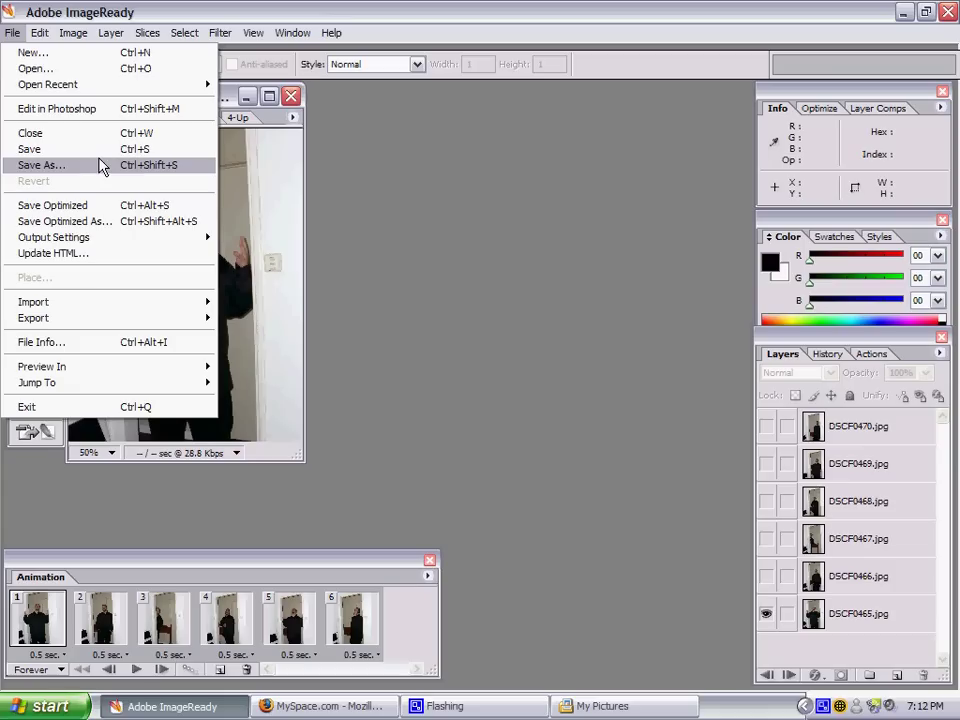
pyautogui.click(98, 222)
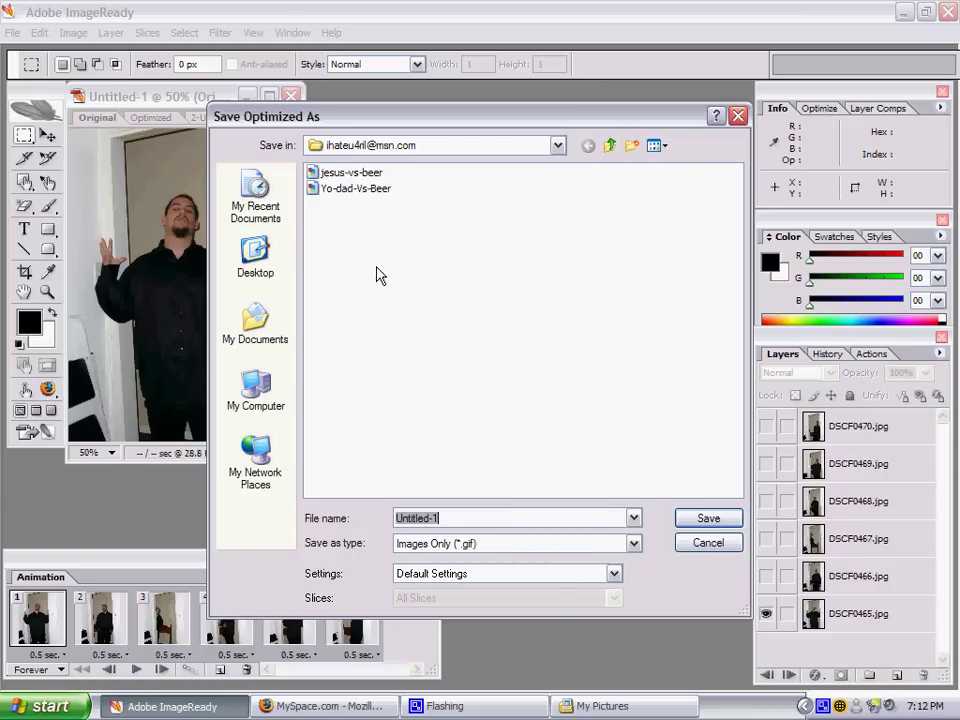
pyautogui.click(292, 345)
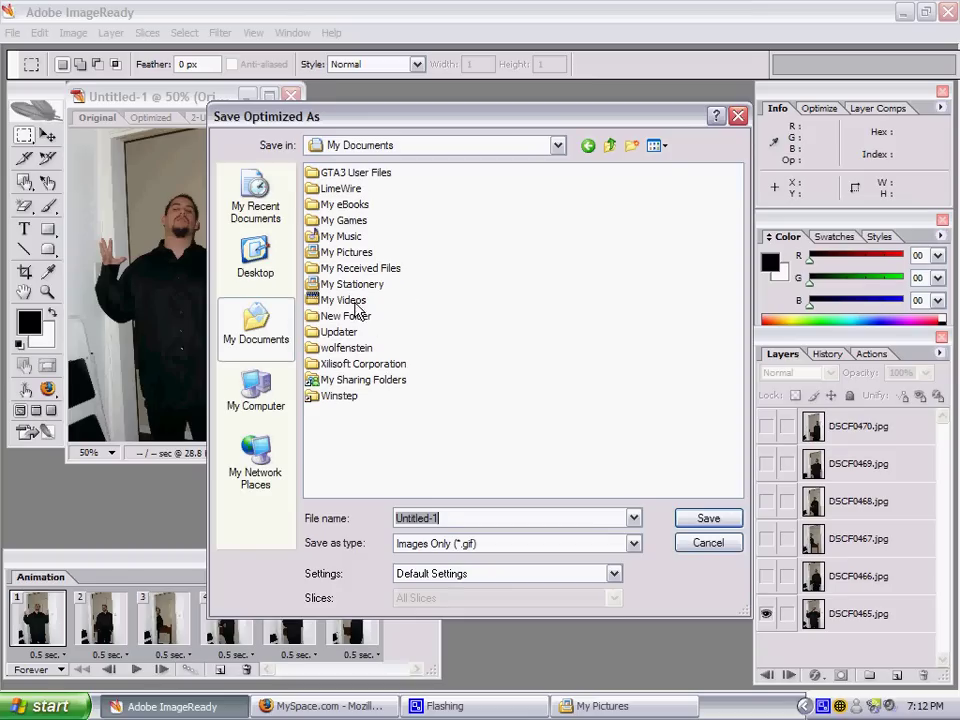
pyautogui.doubleClick(345, 252)
pyautogui.doubleClick(446, 519)
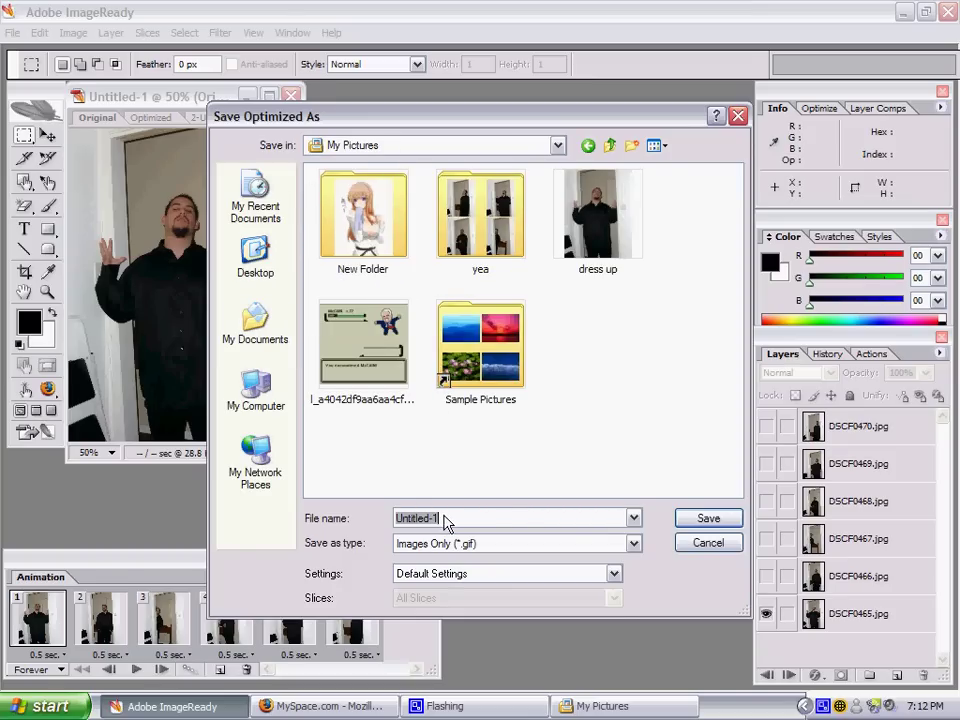
pyautogui.click(707, 519)
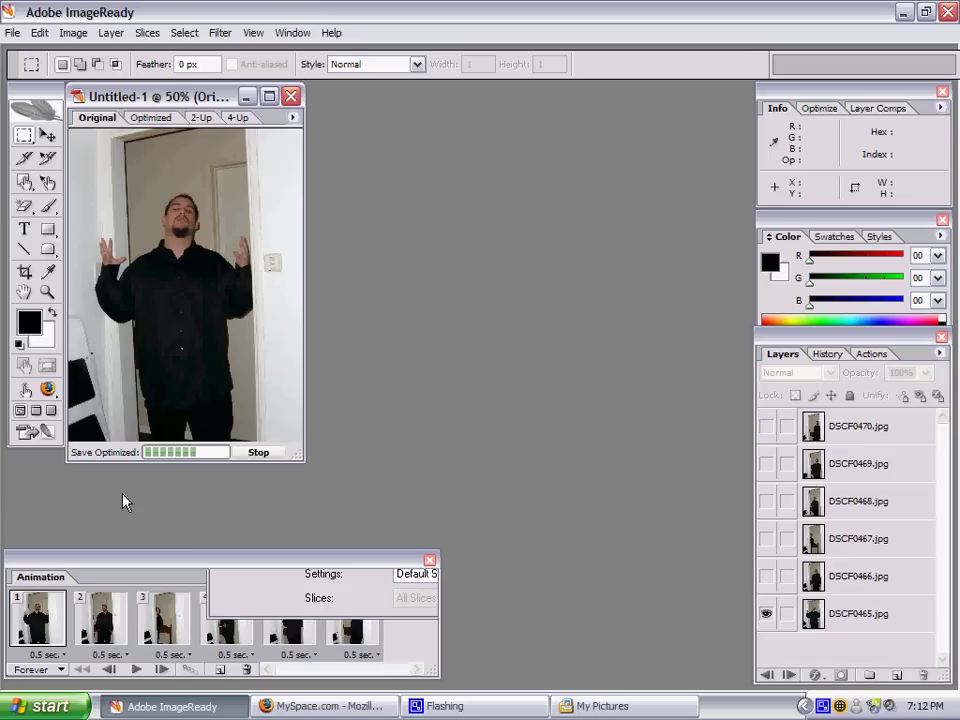